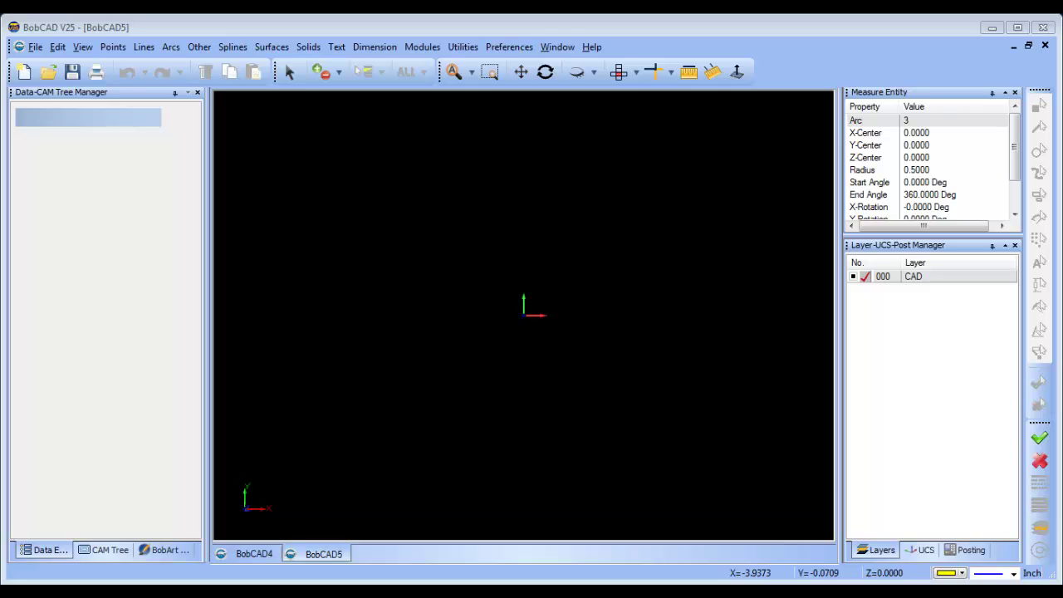
Close the BobCAD4 drawing without saving its changes
click(251, 554)
click(1044, 46)
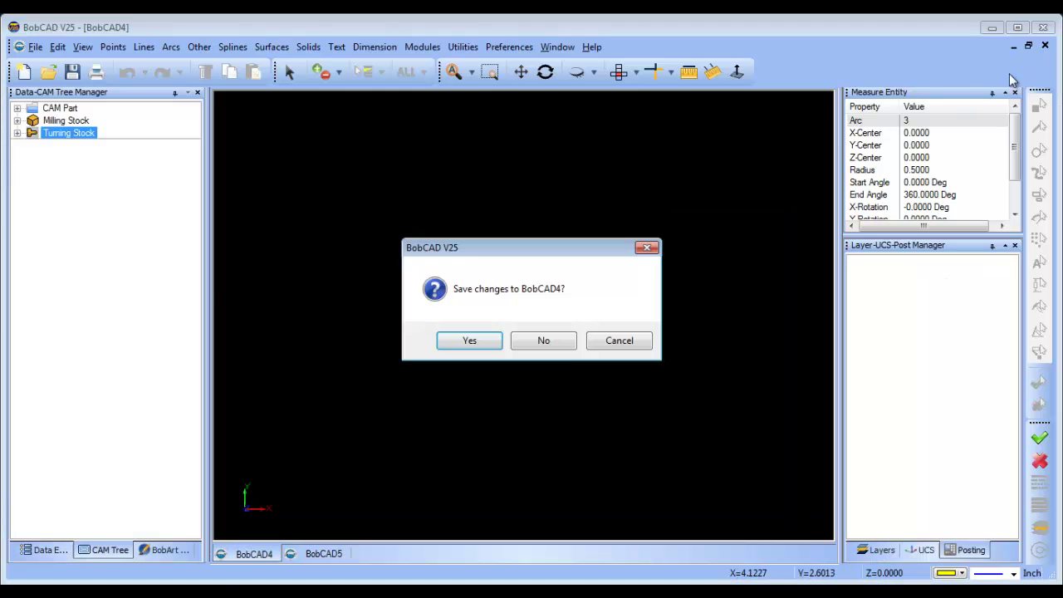
click(544, 344)
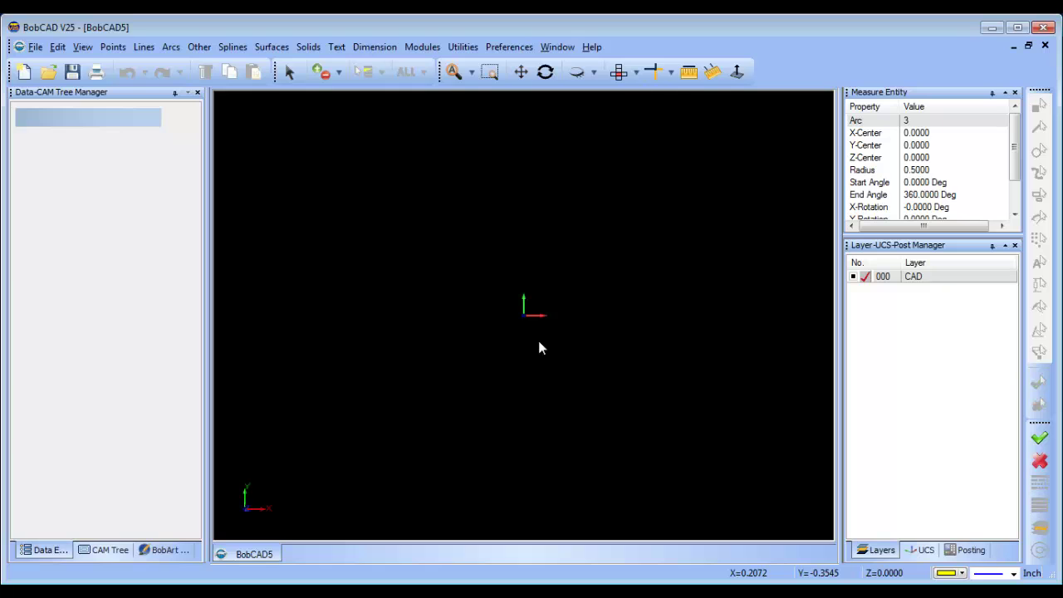
Merge bobring.bbcd from the Desktop into the BobCAD5 drawing
click(35, 46)
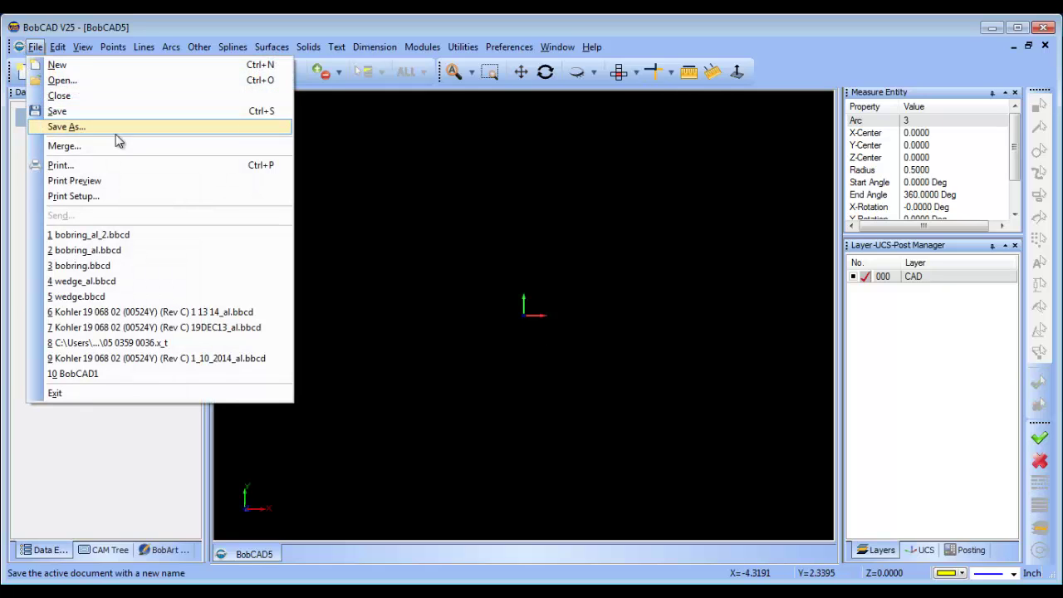
click(129, 147)
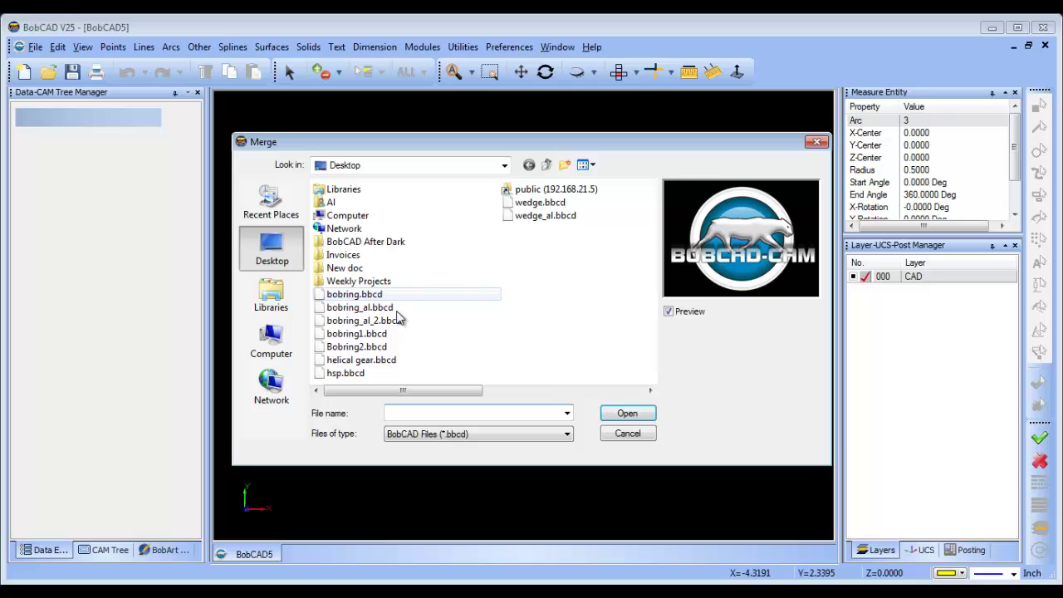
click(378, 297)
click(625, 415)
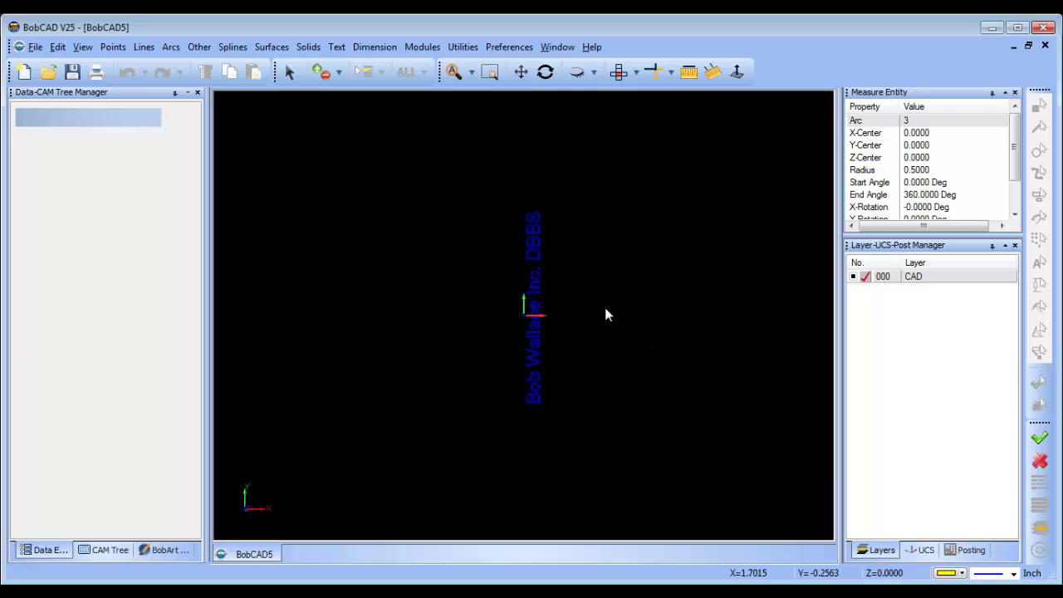
scroll(573, 307, down, 1)
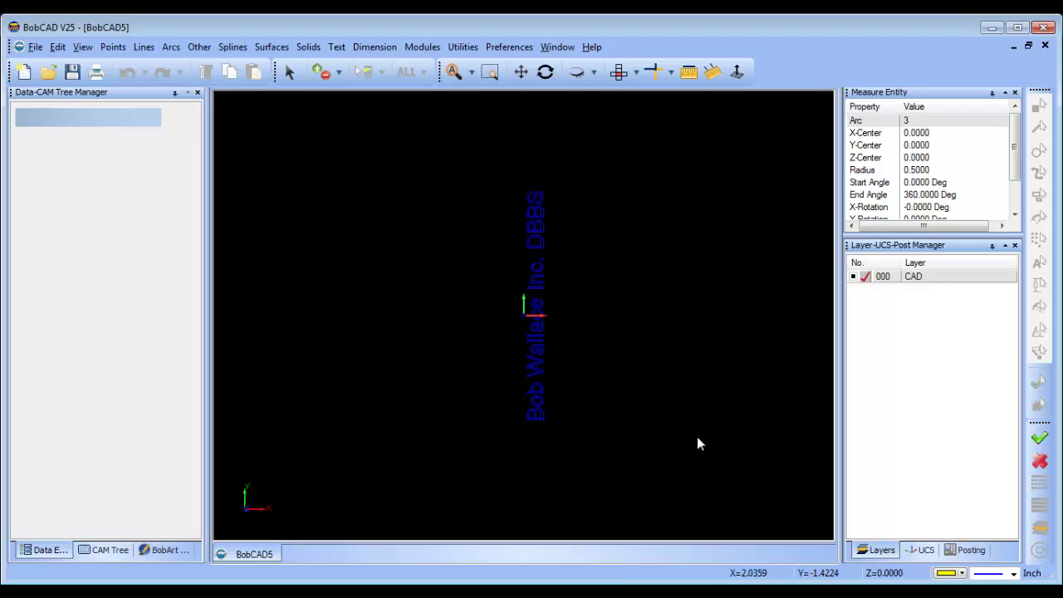
Add a new layer named 'Stock' and hide the CAD layer 000 holding the text
right_click(947, 282)
click(964, 284)
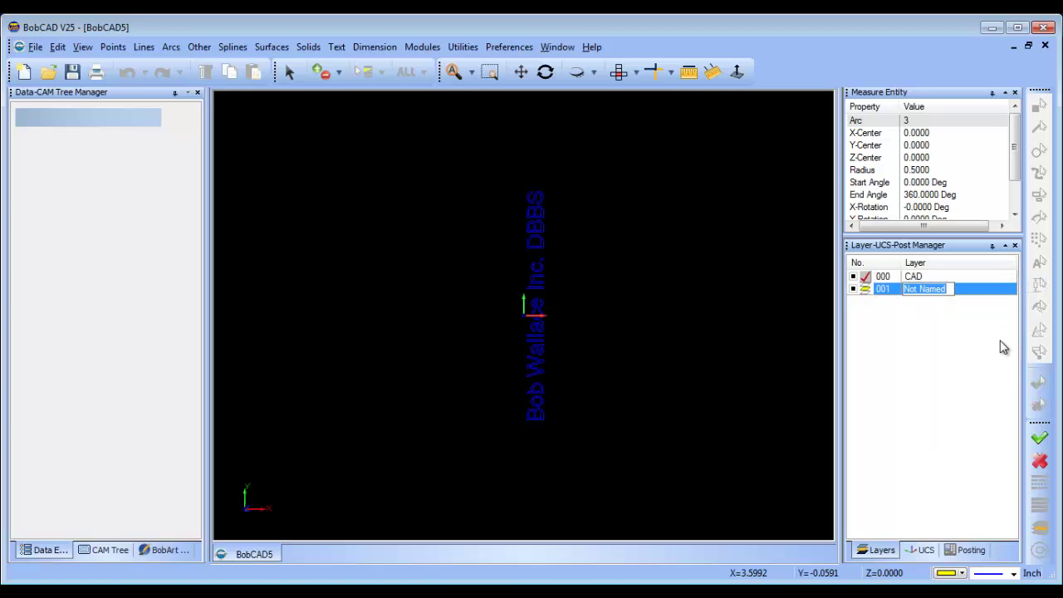
text(Stock)
click(866, 289)
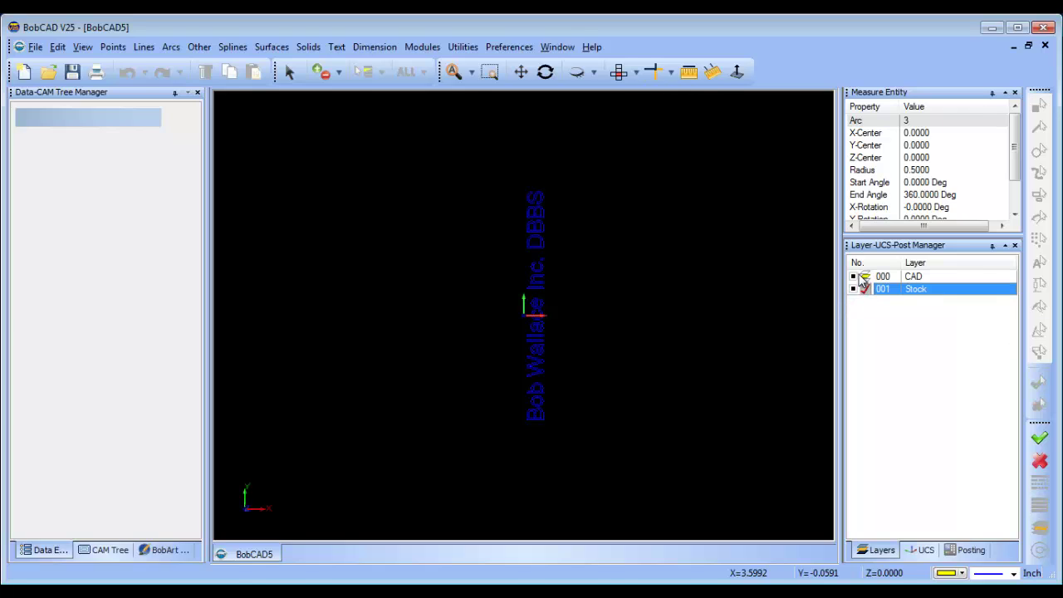
click(168, 155)
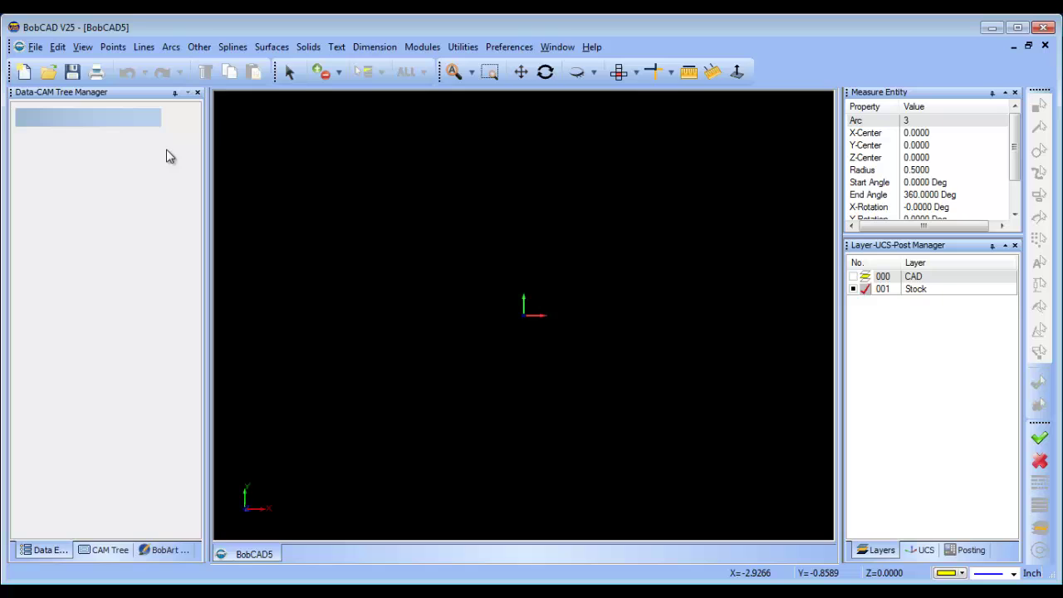
Draw a 0.5-radius circle at the origin using Arcs > Coordinates
click(170, 46)
click(214, 79)
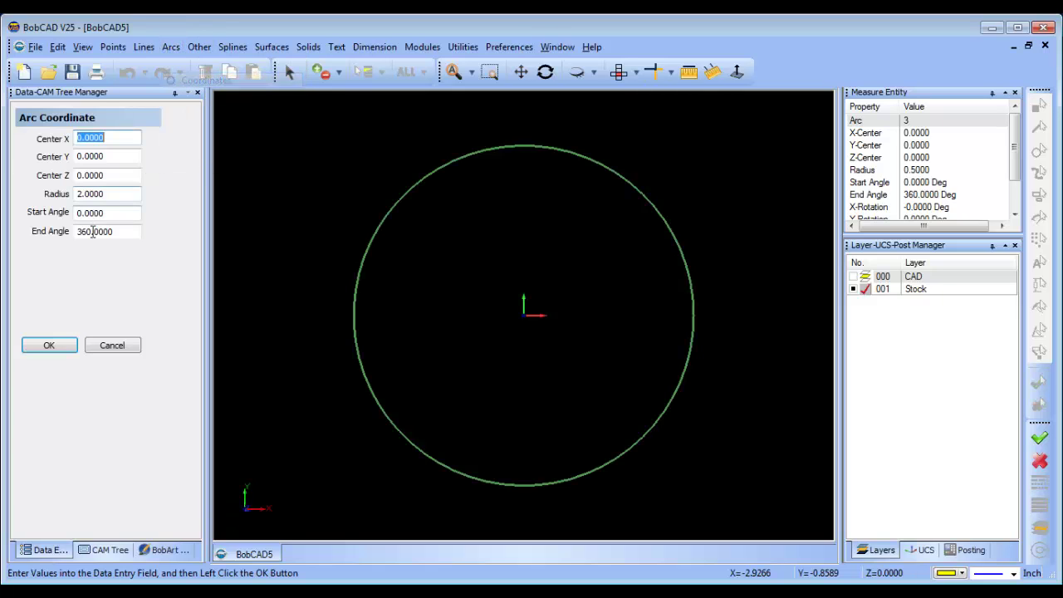
click(118, 180)
key(Tab)
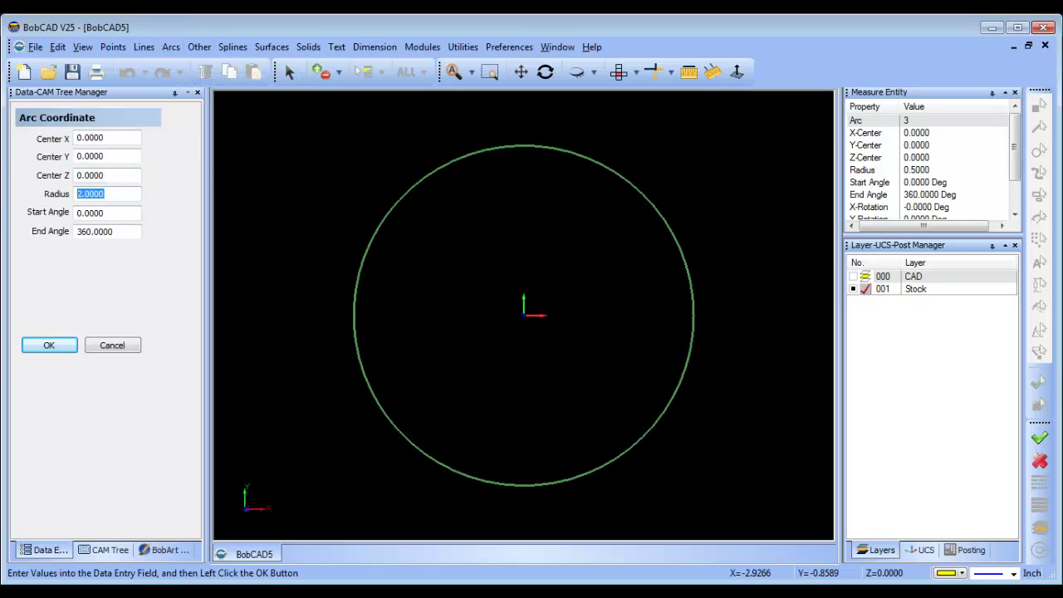
text(.5)
click(49, 345)
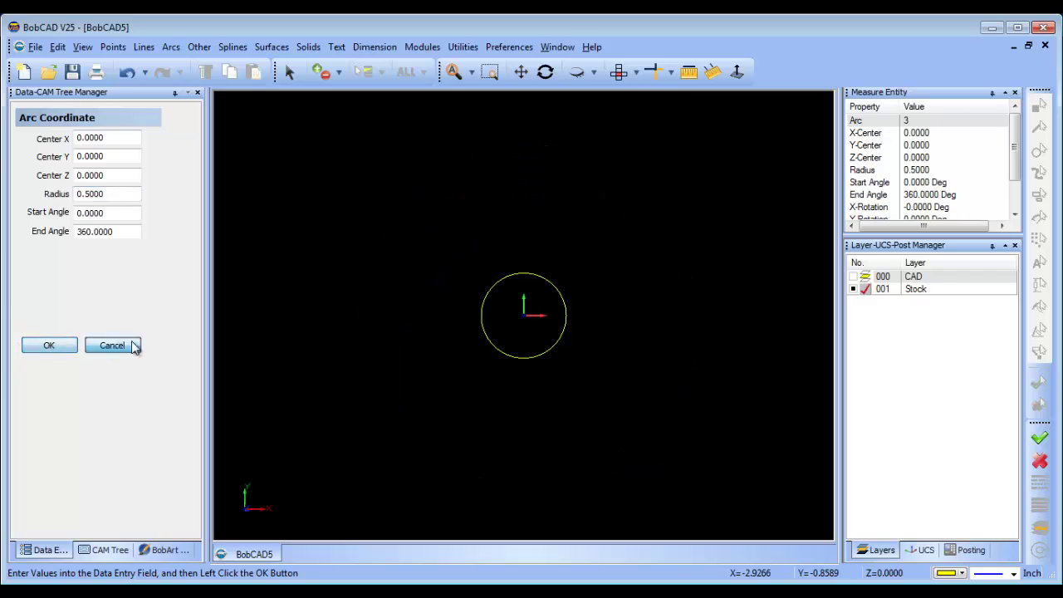
click(130, 346)
scroll(556, 313, up, 1)
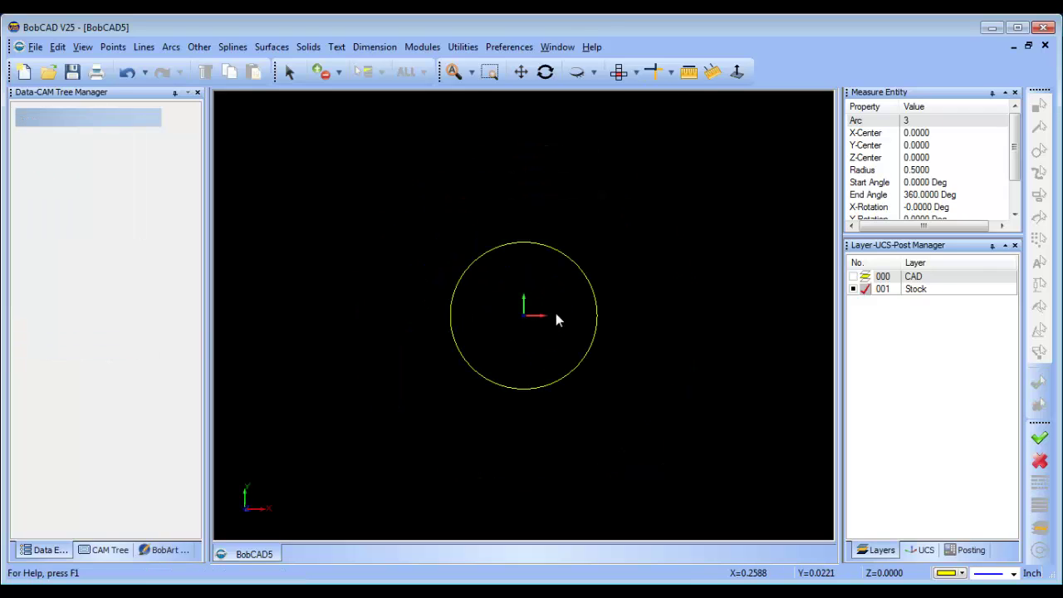
Measure the circle and enlarge the panel to show its 3.1416 total length
click(689, 71)
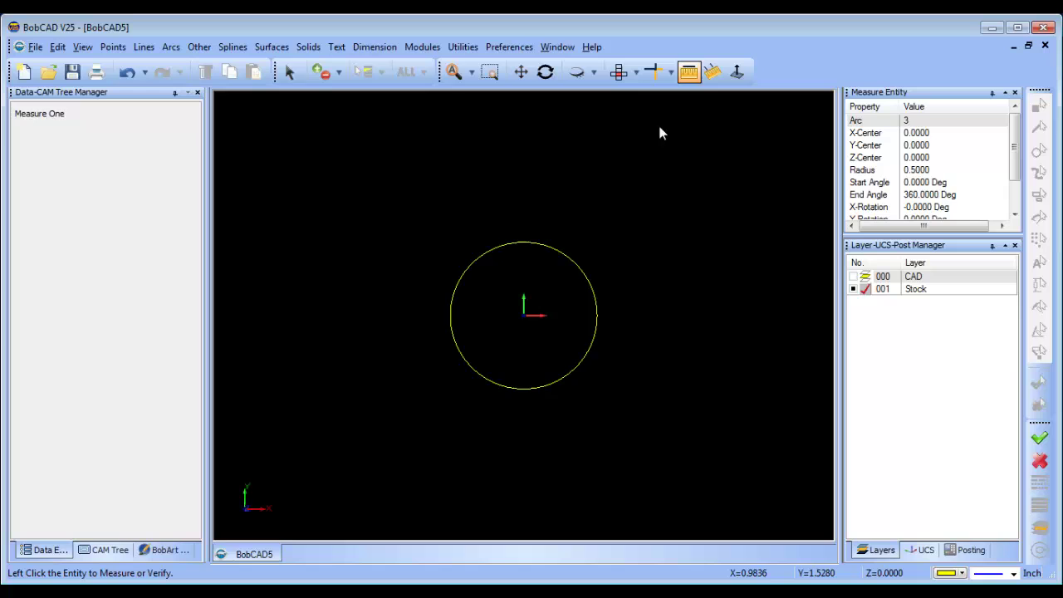
click(525, 241)
right_click(634, 211)
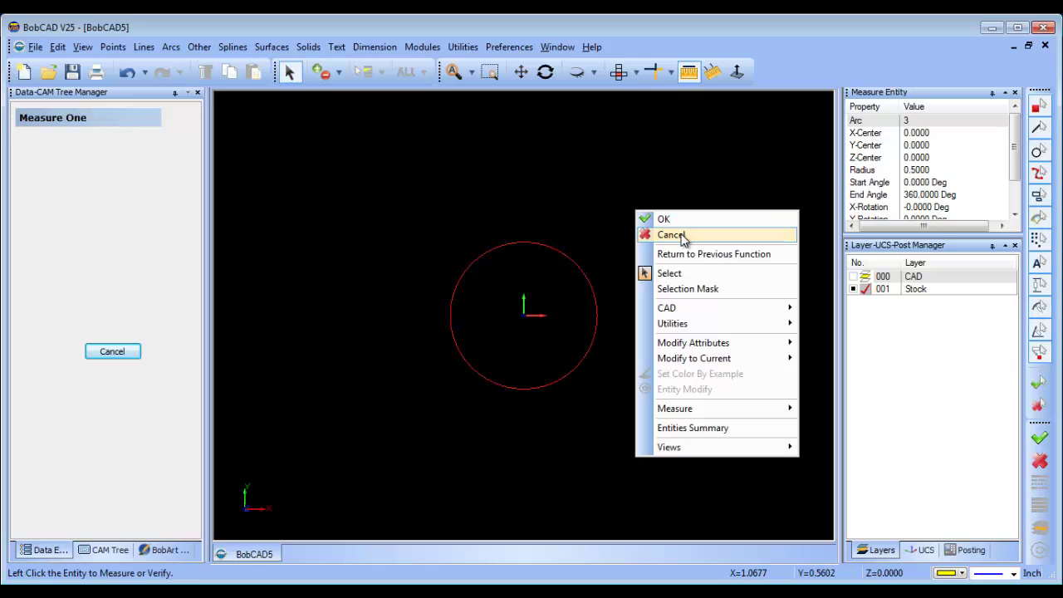
click(680, 237)
drag(941, 233, 946, 297)
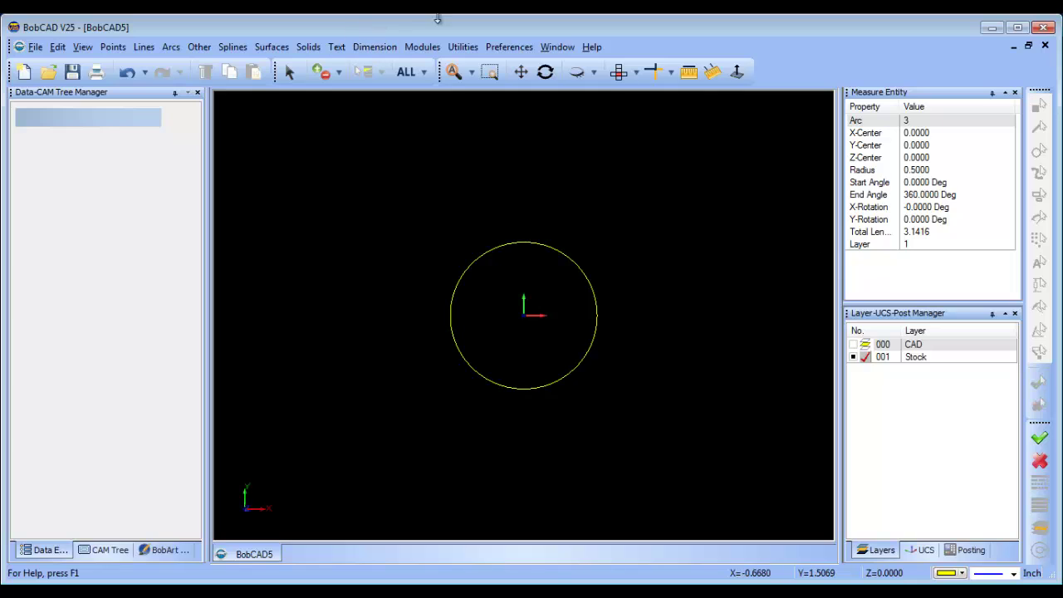
Add a third layer named 'Un wrapped'
right_click(936, 365)
click(971, 377)
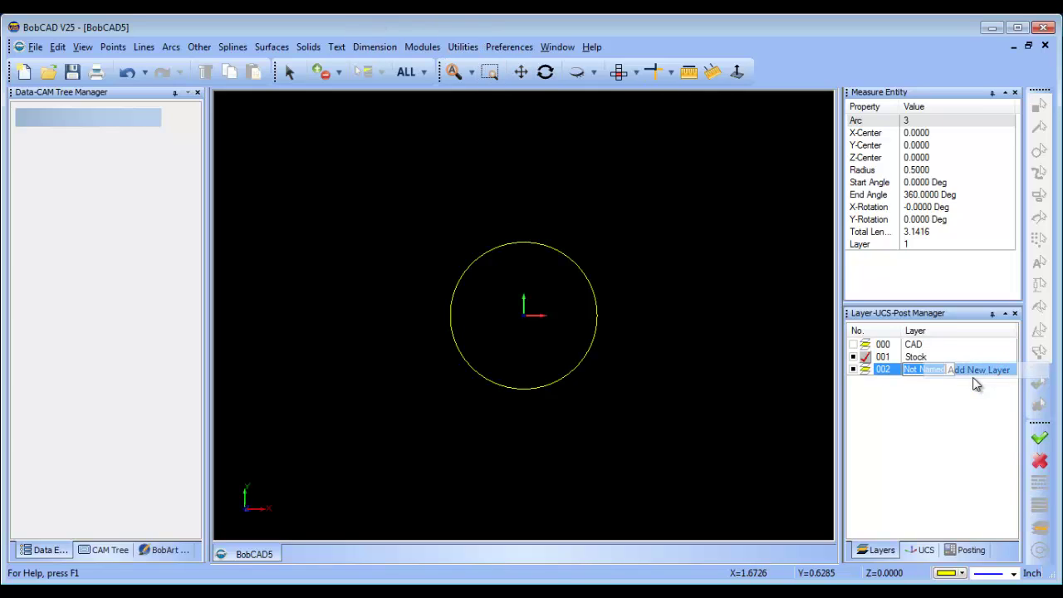
text(Un)
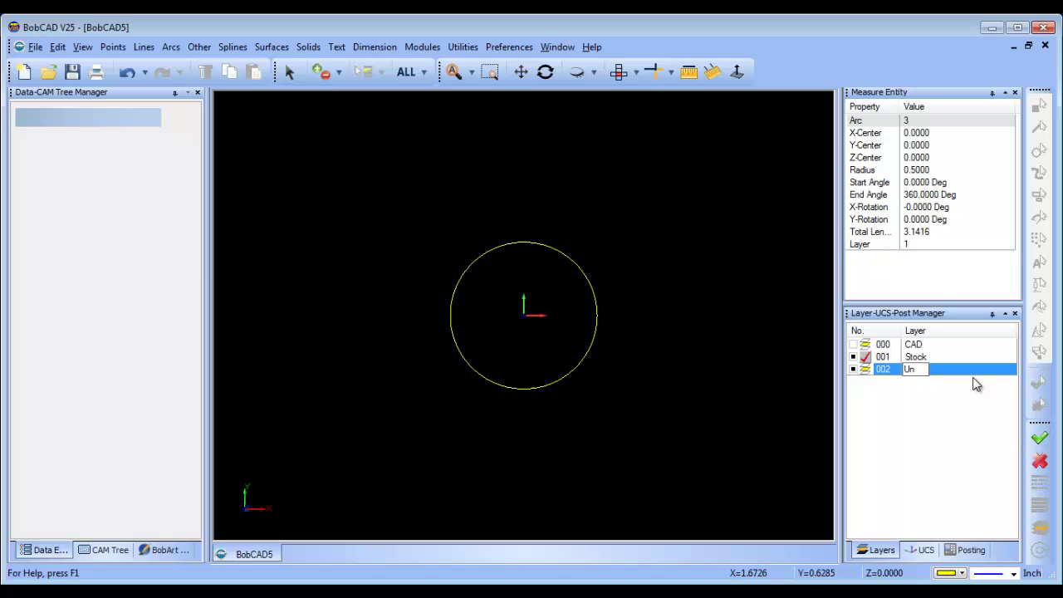
text( wrapped)
Activate Un wrapped and draw a 1 by 3.1416 rectangle centred at 0,0
click(865, 370)
click(199, 46)
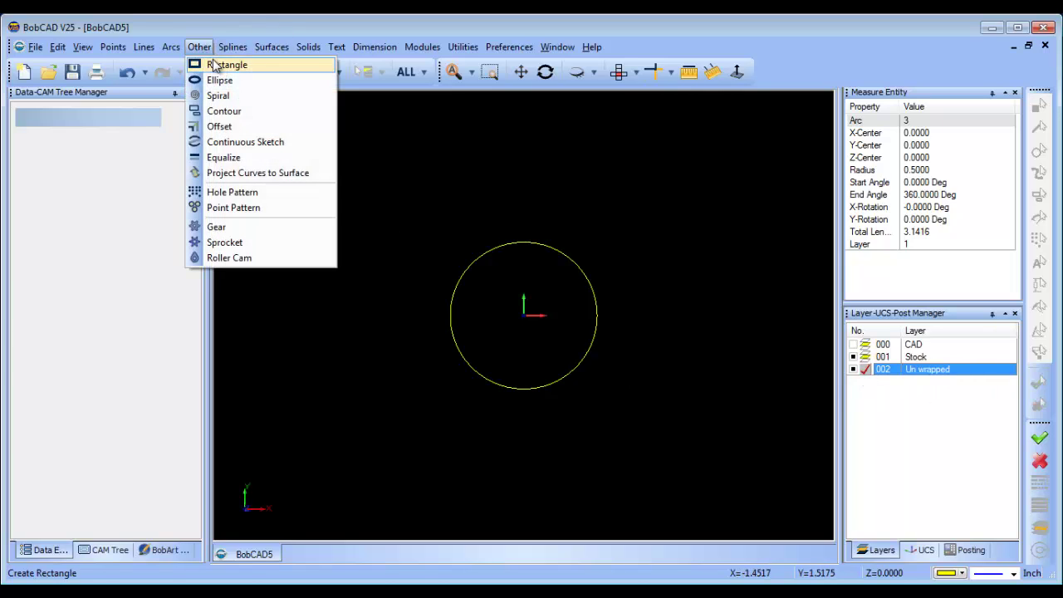
click(229, 65)
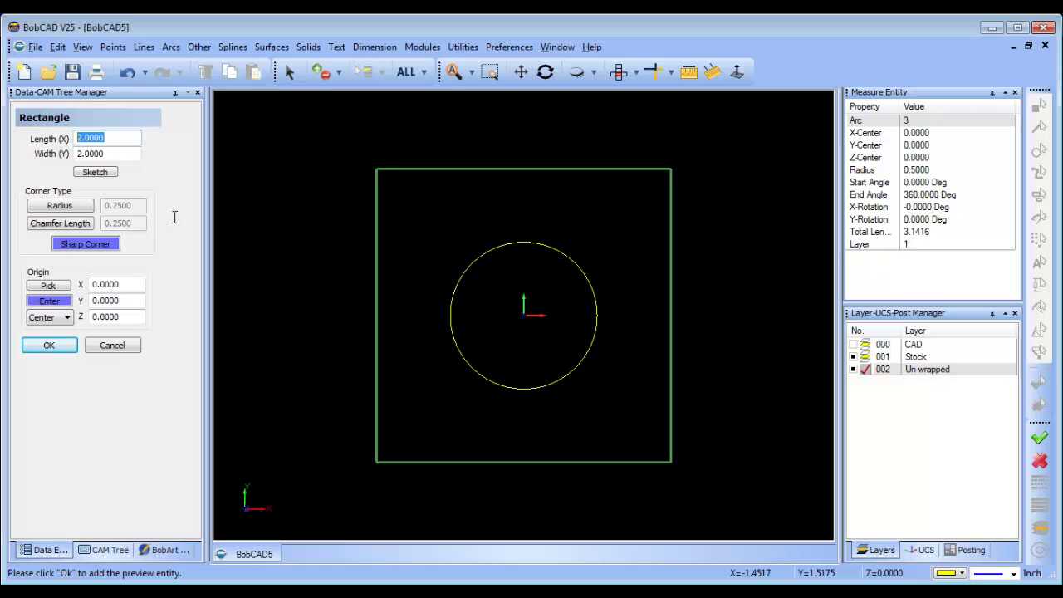
text(1)
key(Tab)
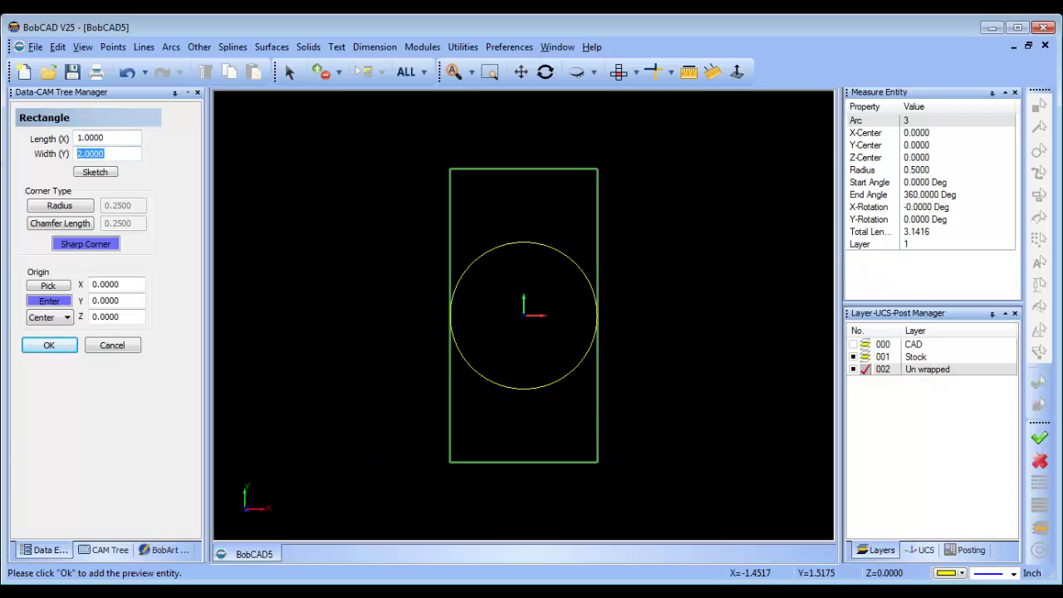
text(3.1416)
click(58, 351)
click(111, 345)
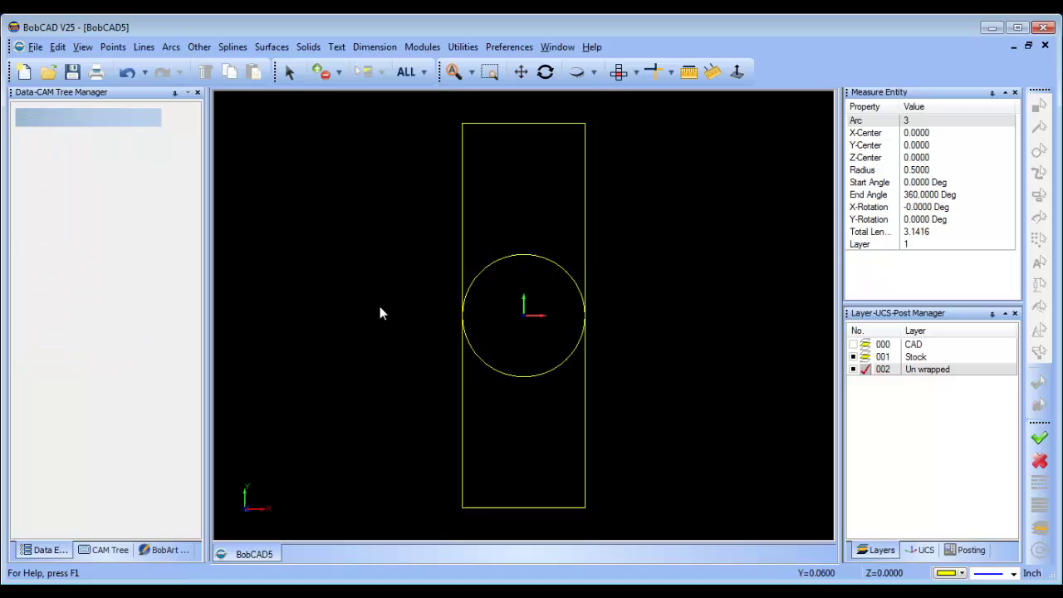
Add a fourth layer named 'Text' and make it active
right_click(921, 376)
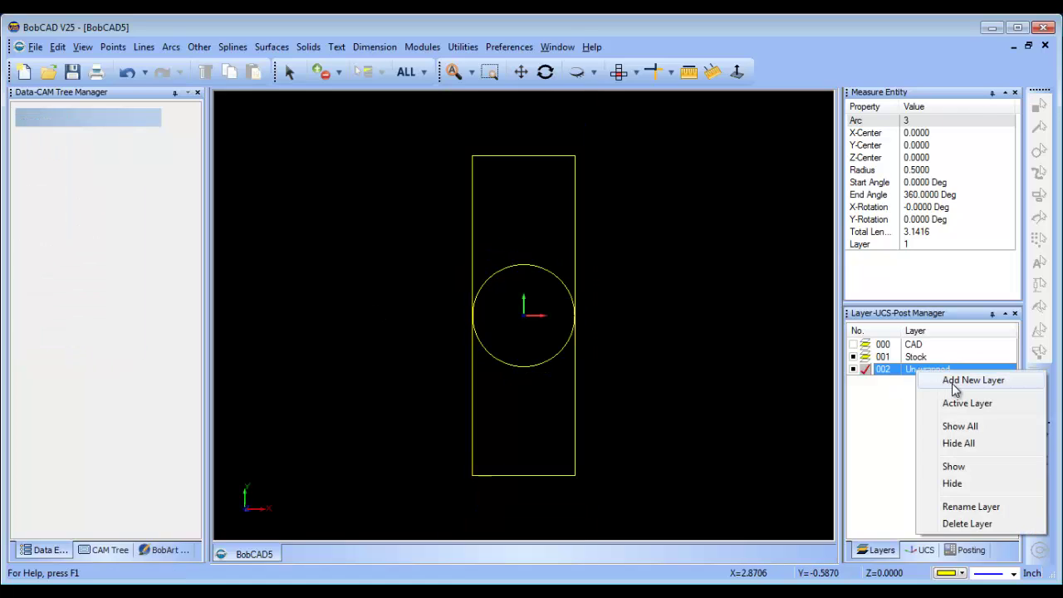
click(953, 384)
text(Text)
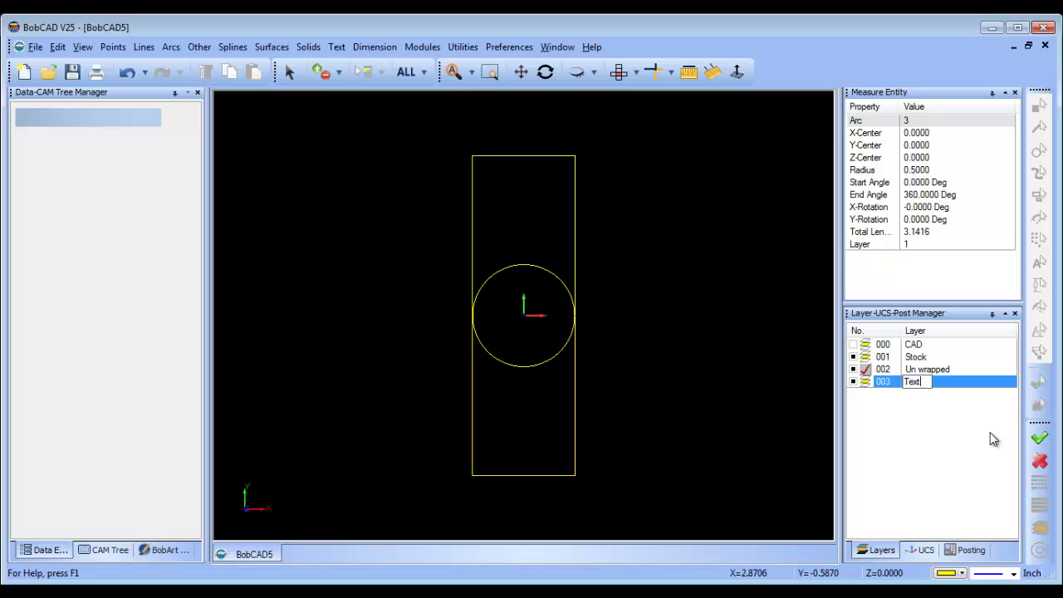
click(866, 381)
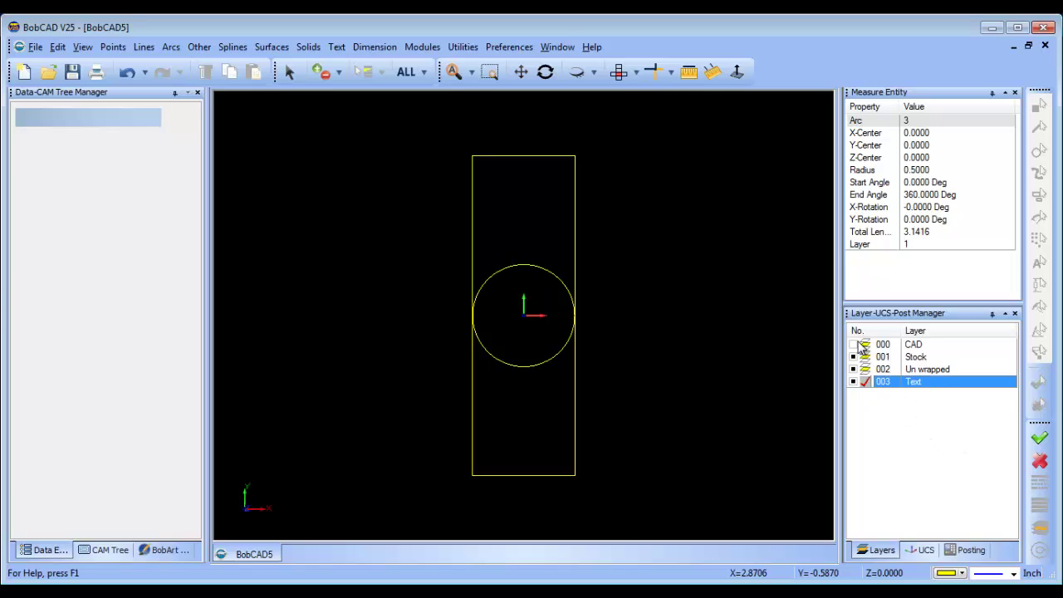
Show the CAD layer and move the blue company-name text onto the Text layer
click(854, 344)
click(290, 72)
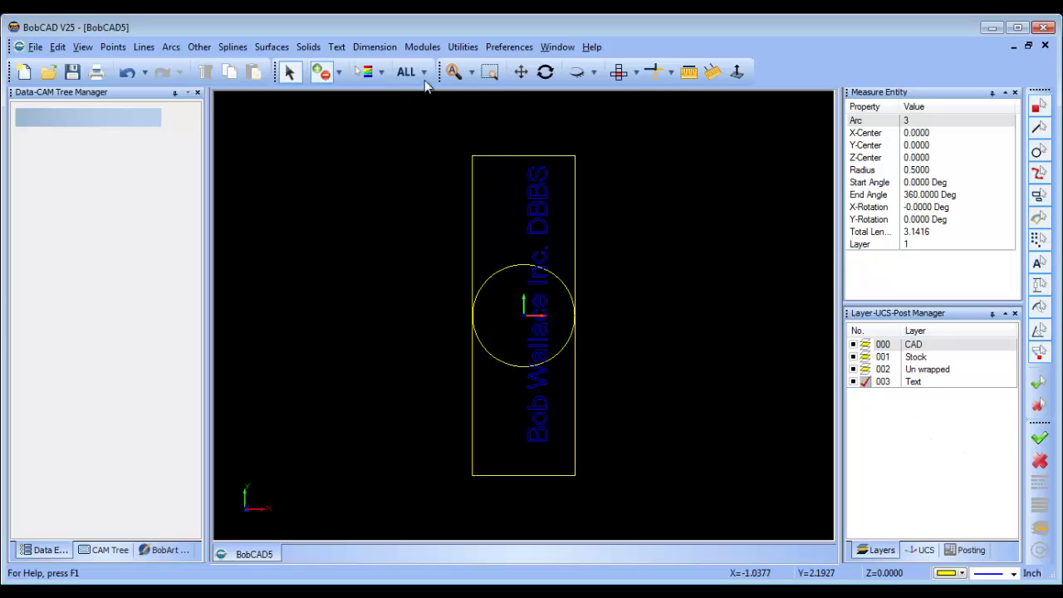
click(423, 71)
click(427, 124)
click(519, 243)
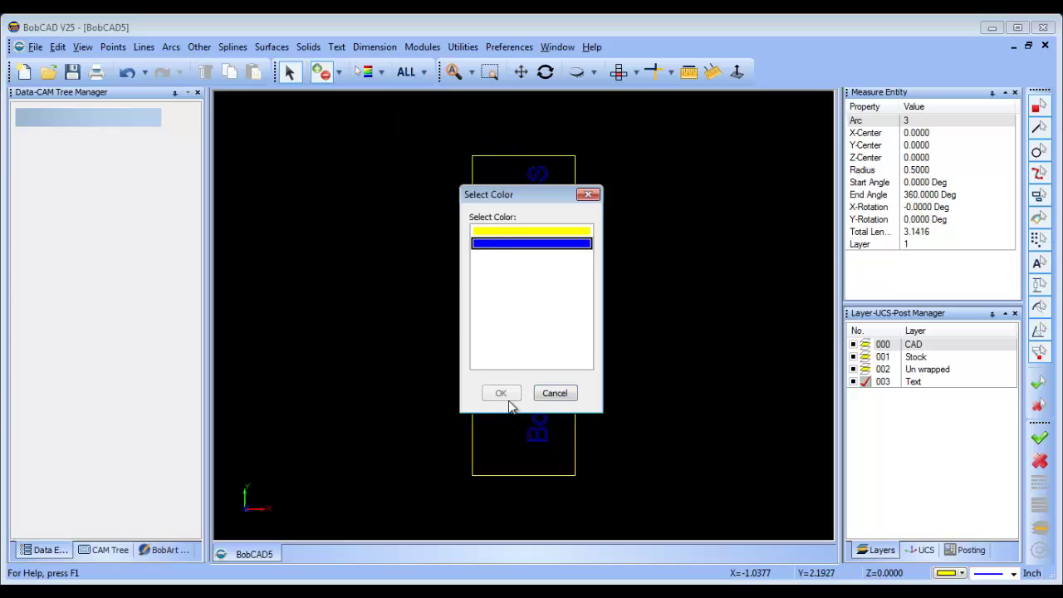
key(Return)
right_click(349, 157)
mouse_move(415, 290)
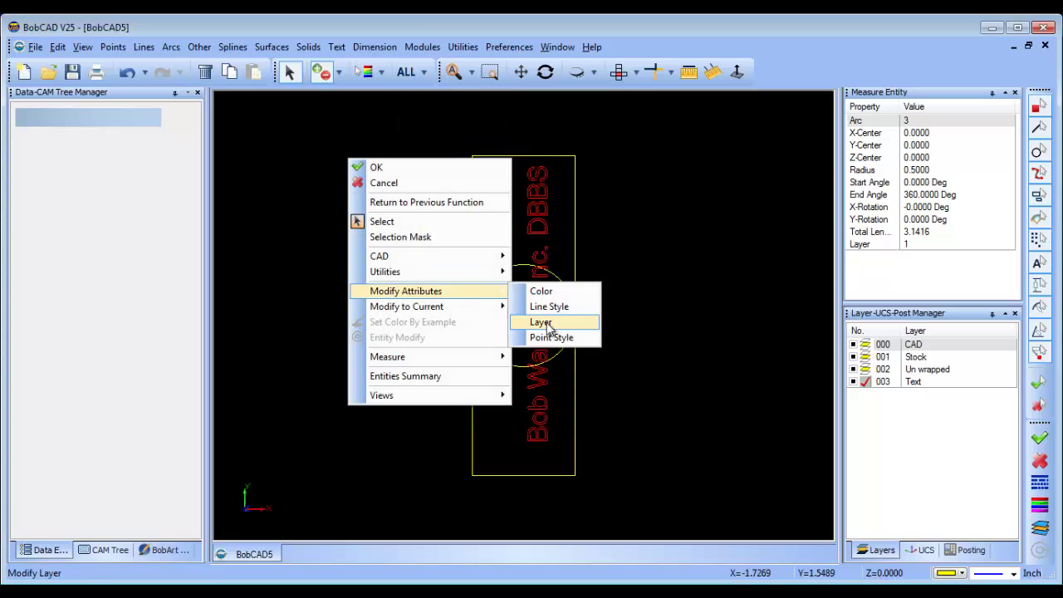
click(539, 321)
click(516, 266)
click(505, 390)
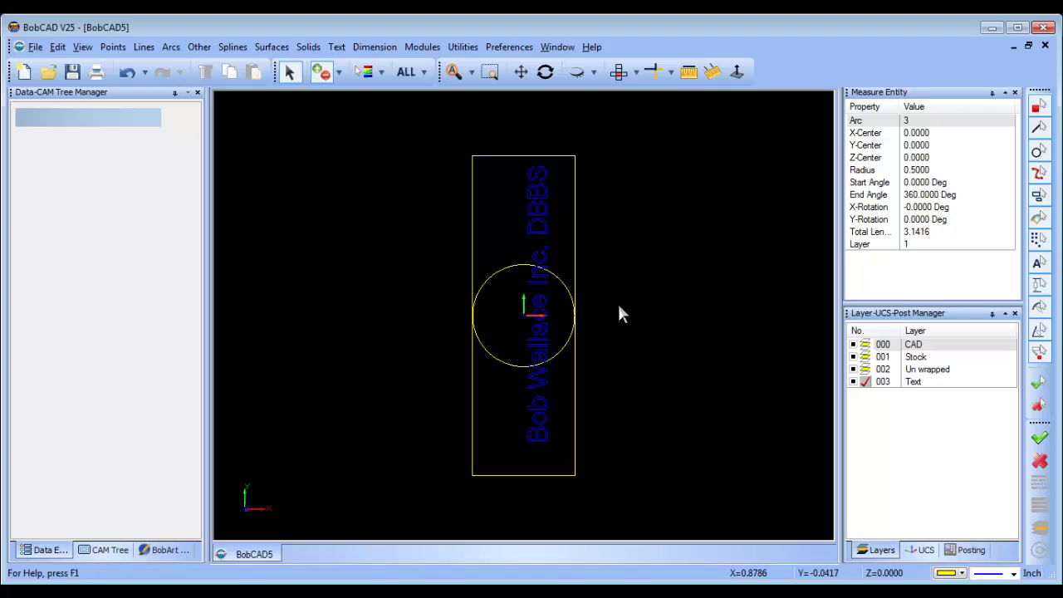
right_click(629, 297)
click(665, 319)
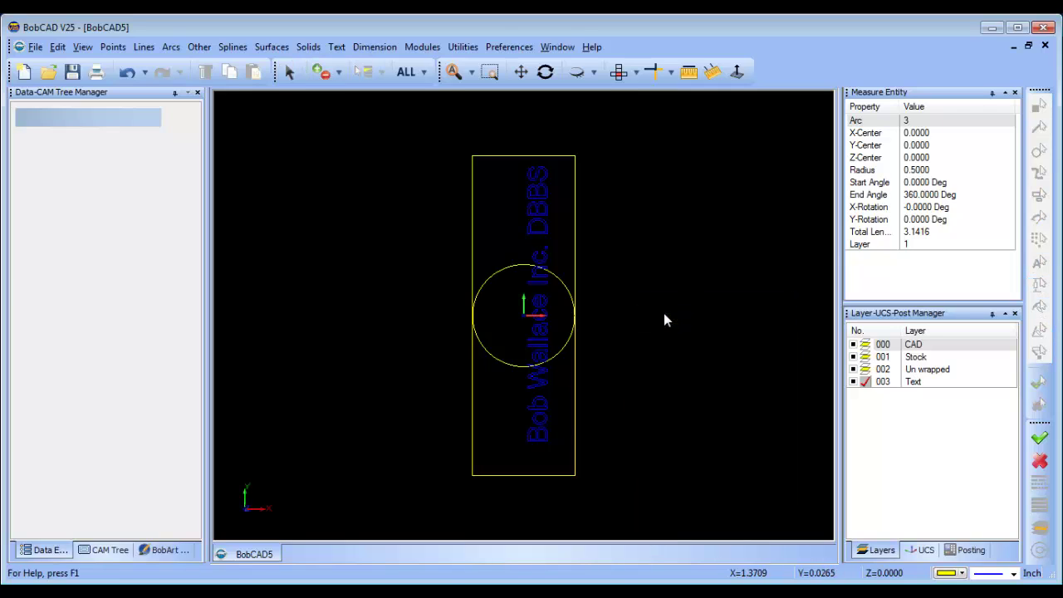
Make CAD the active layer and hide the Stock, Un wrapped and Text layers
click(864, 343)
click(854, 356)
click(853, 369)
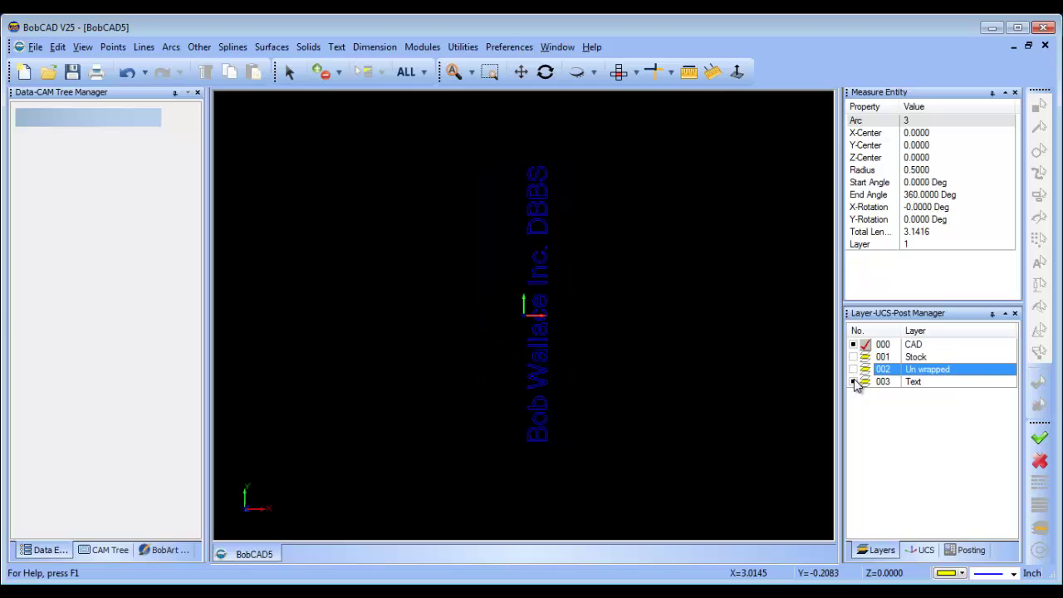
click(853, 382)
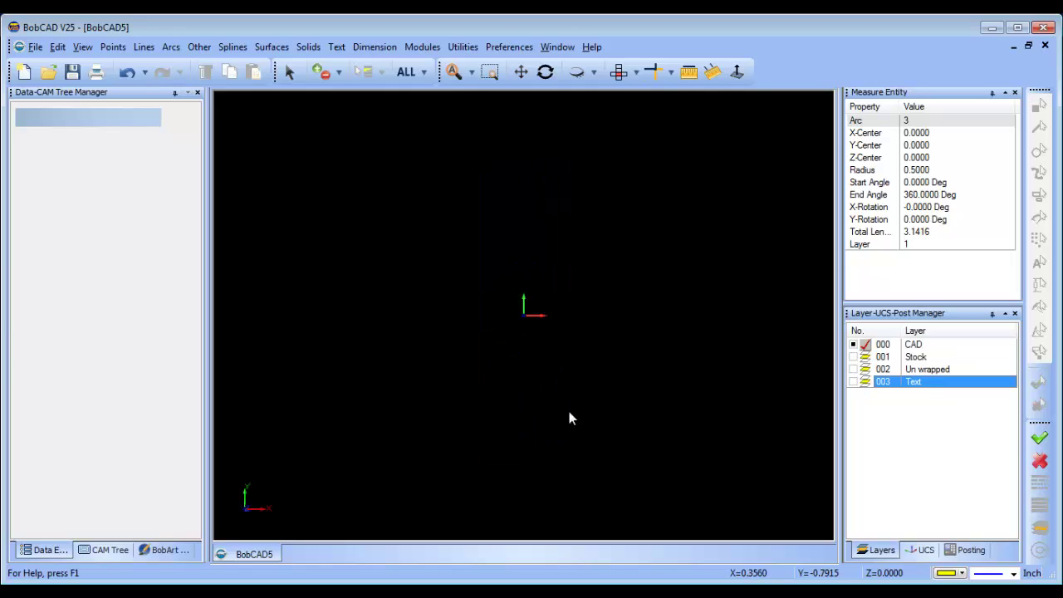
Start the Stock Wizard with a cylindrical stock extruded along the X axis
click(109, 549)
right_click(83, 121)
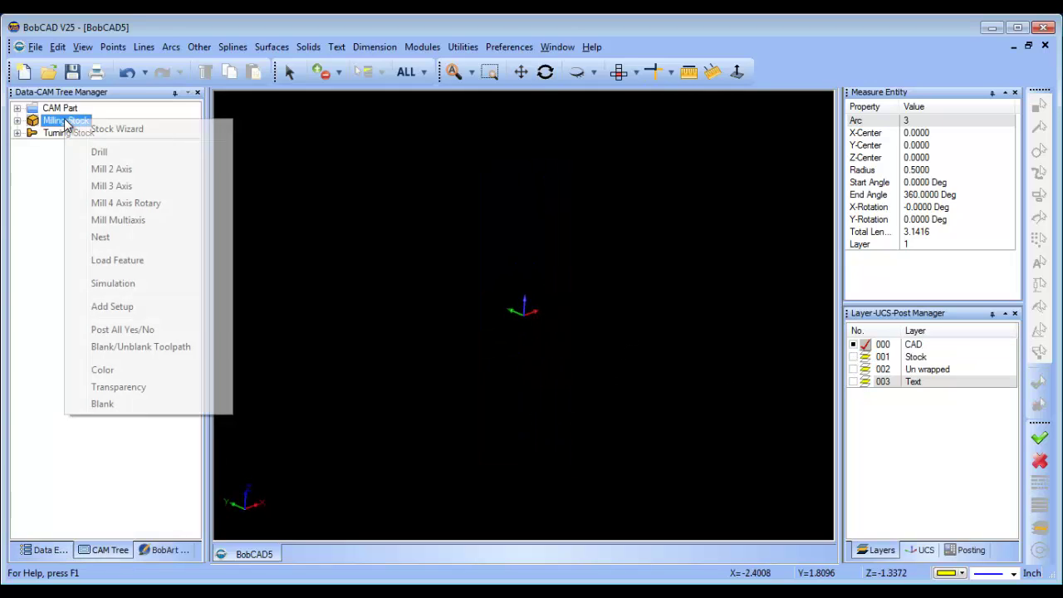
click(145, 133)
click(40, 188)
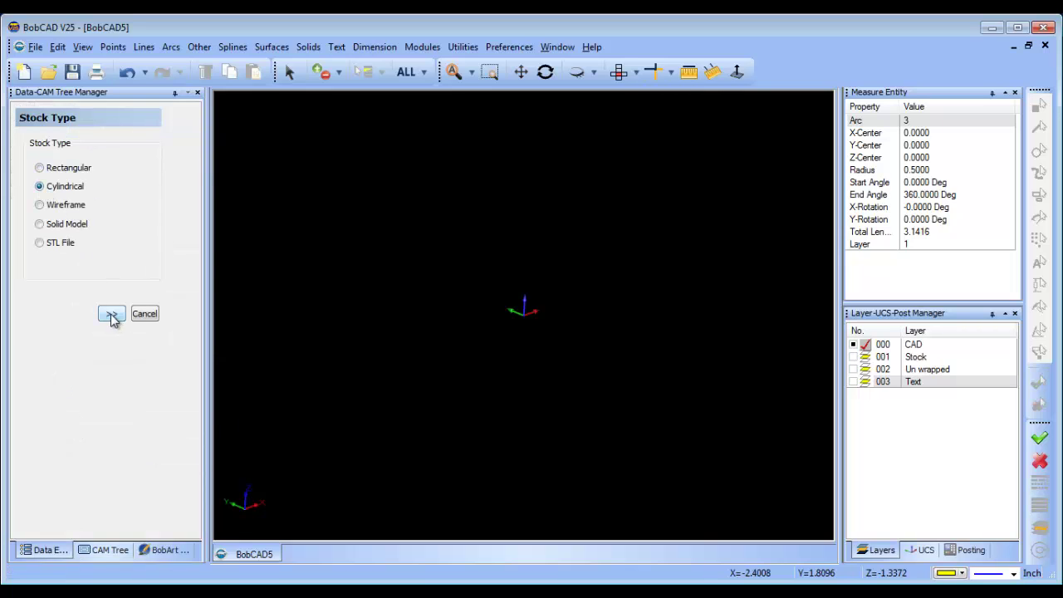
click(110, 313)
click(134, 274)
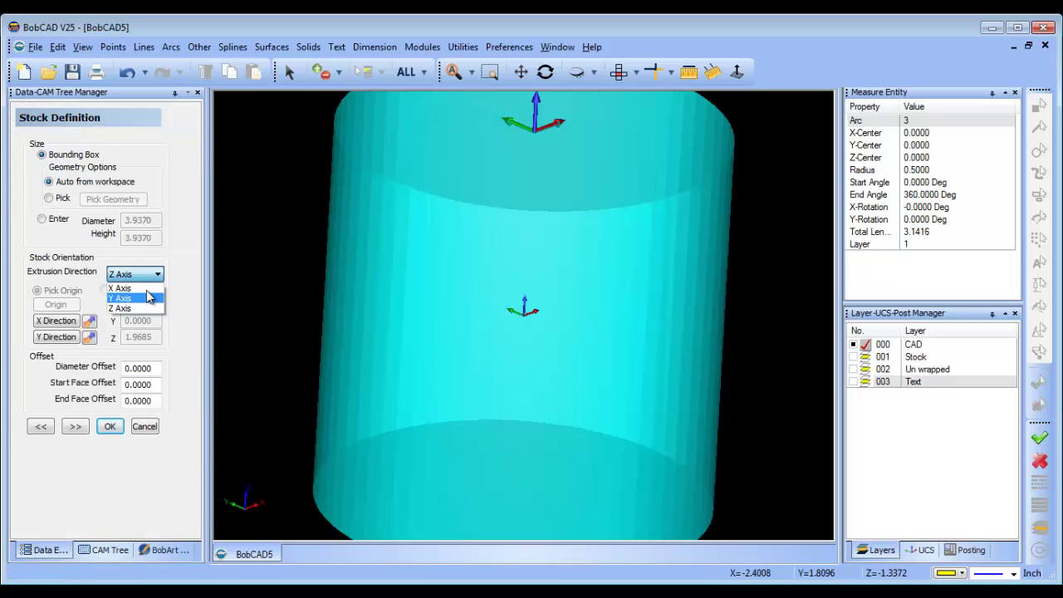
click(125, 284)
Set the cylinder stock to diameter 1, height 3 and origin X 0
click(41, 219)
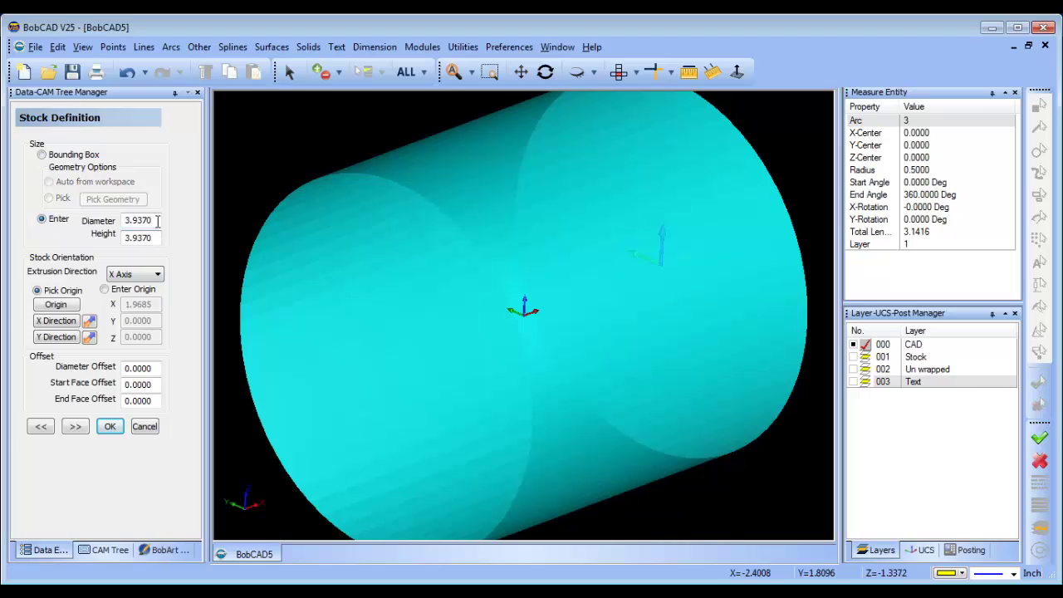
click(93, 219)
text(1)
double_click(154, 239)
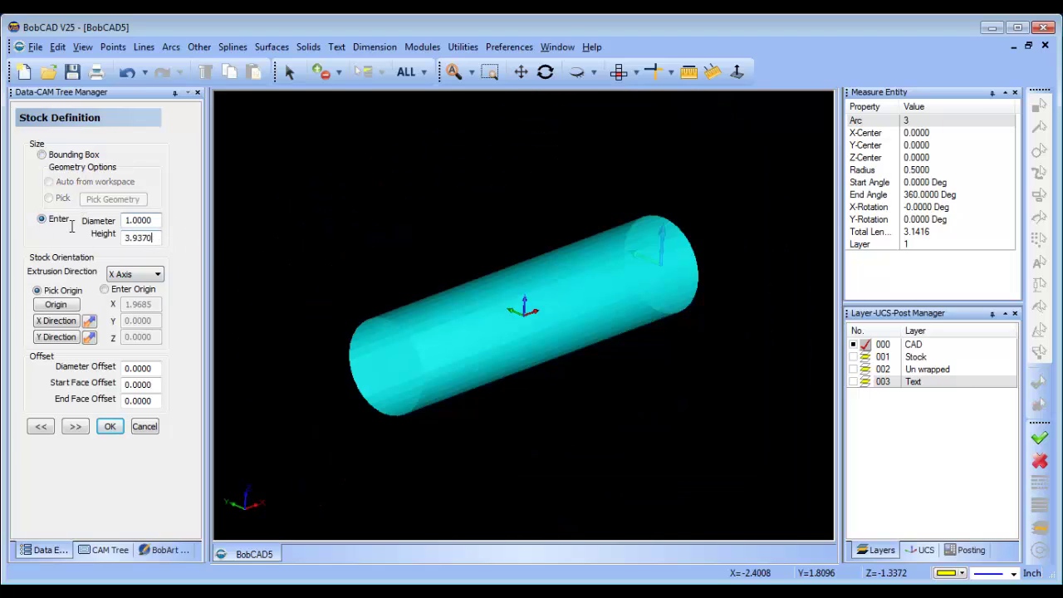
text(3)
click(104, 289)
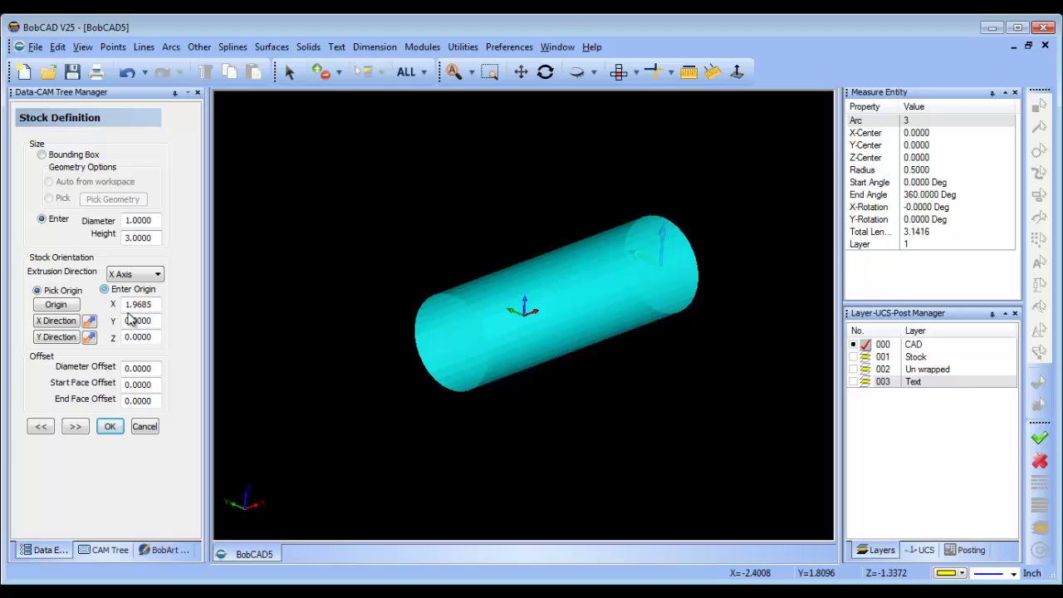
drag(158, 304, 45, 304)
text(0)
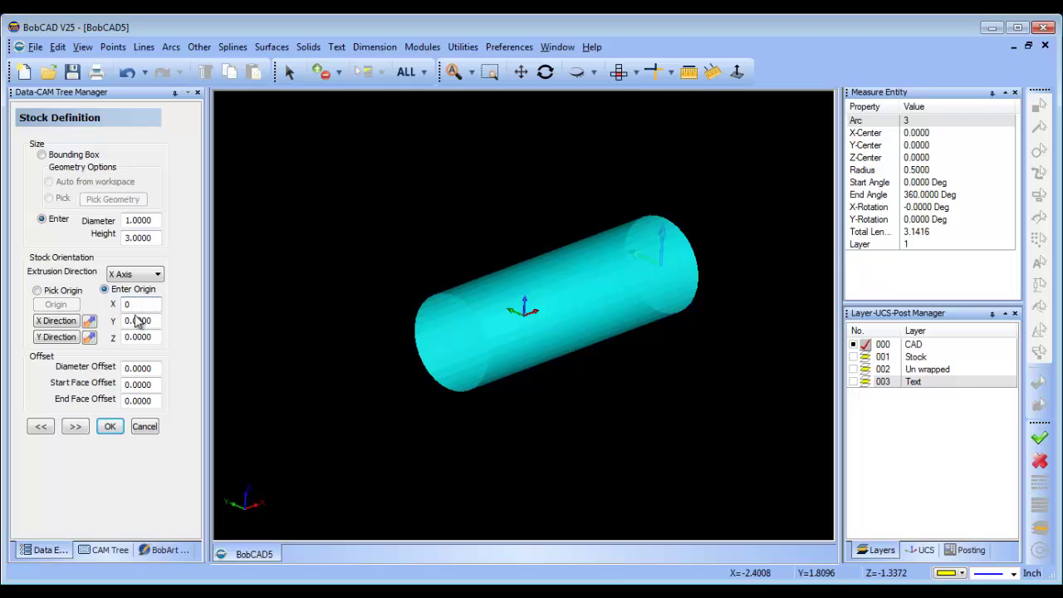
click(154, 320)
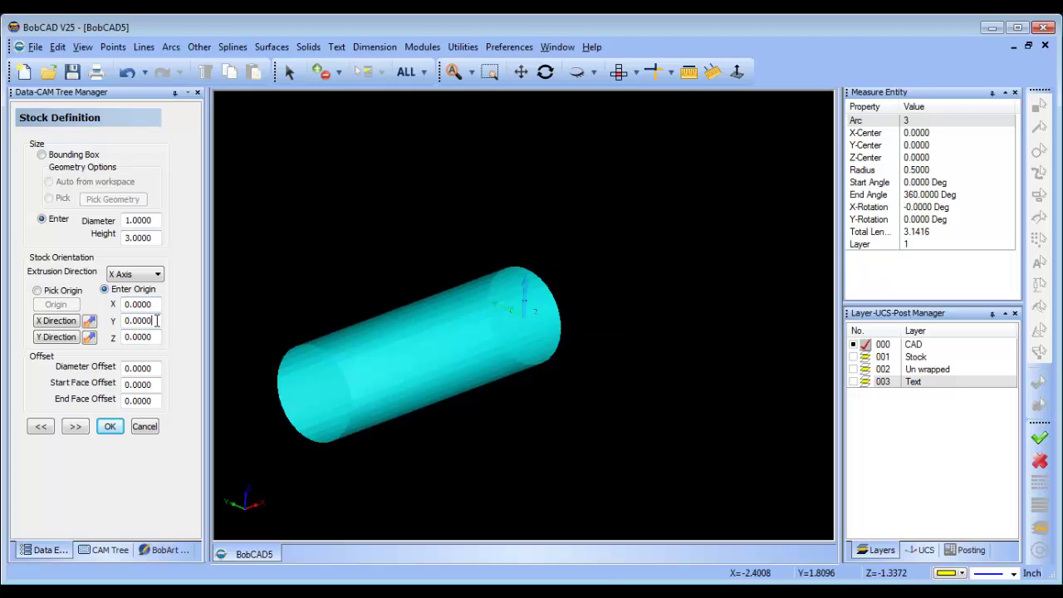
Flip the stock to extend from the origin and place the machine origin atop the cylinder end
click(89, 321)
click(75, 427)
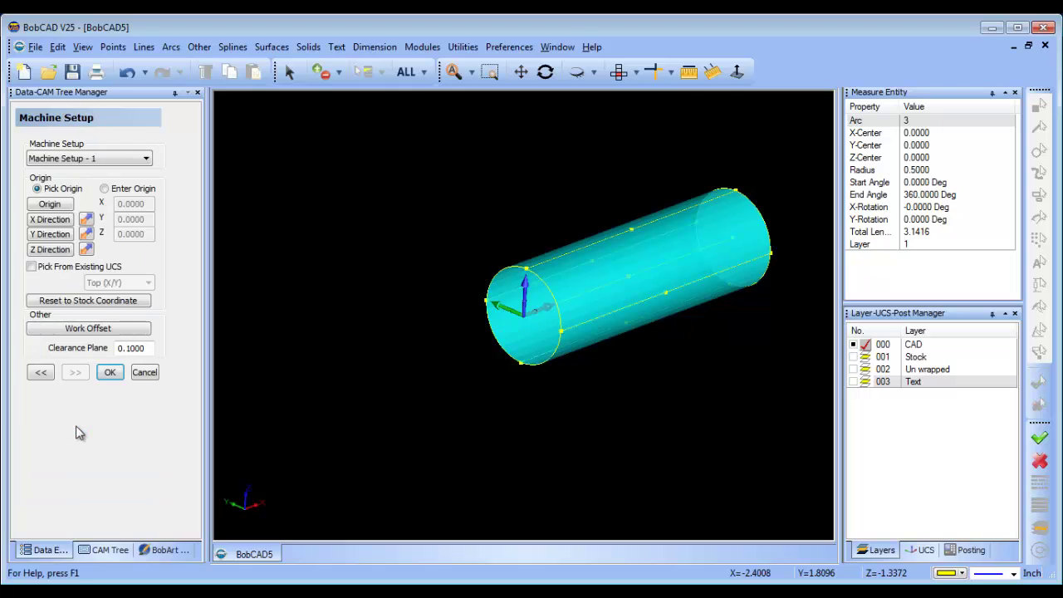
click(52, 205)
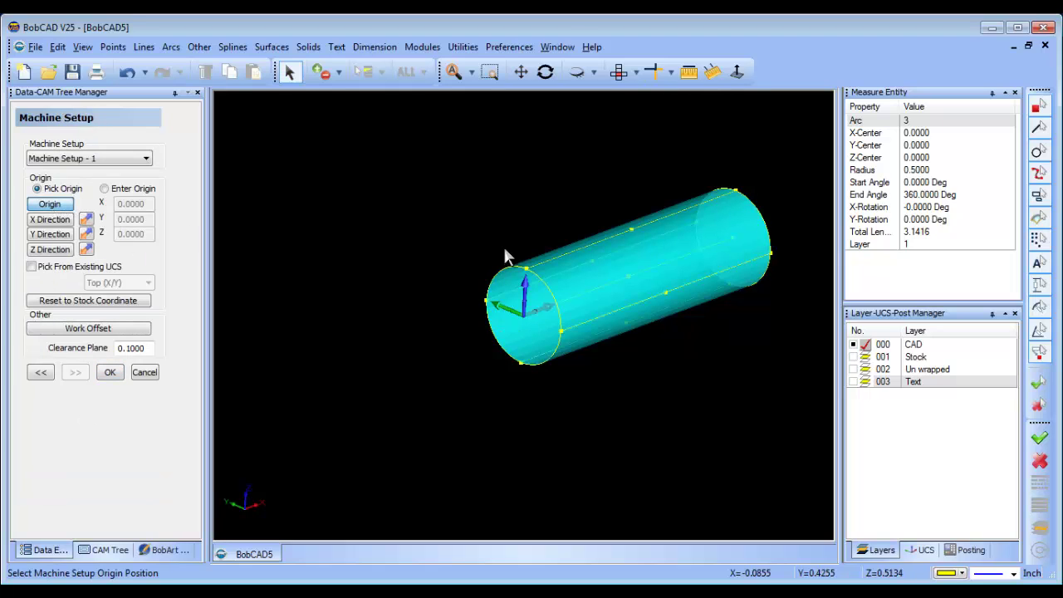
click(525, 267)
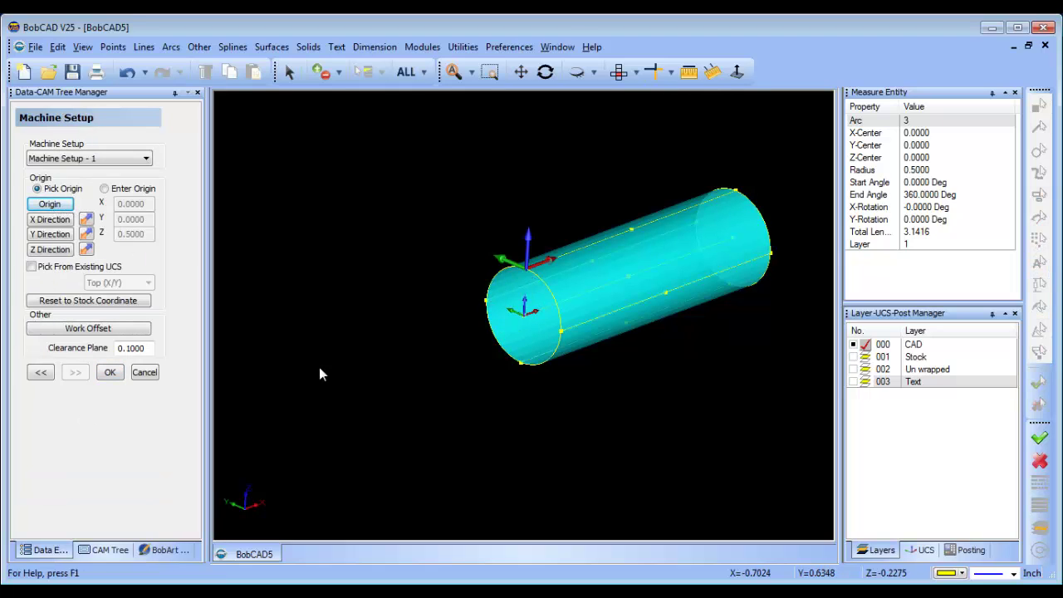
click(110, 372)
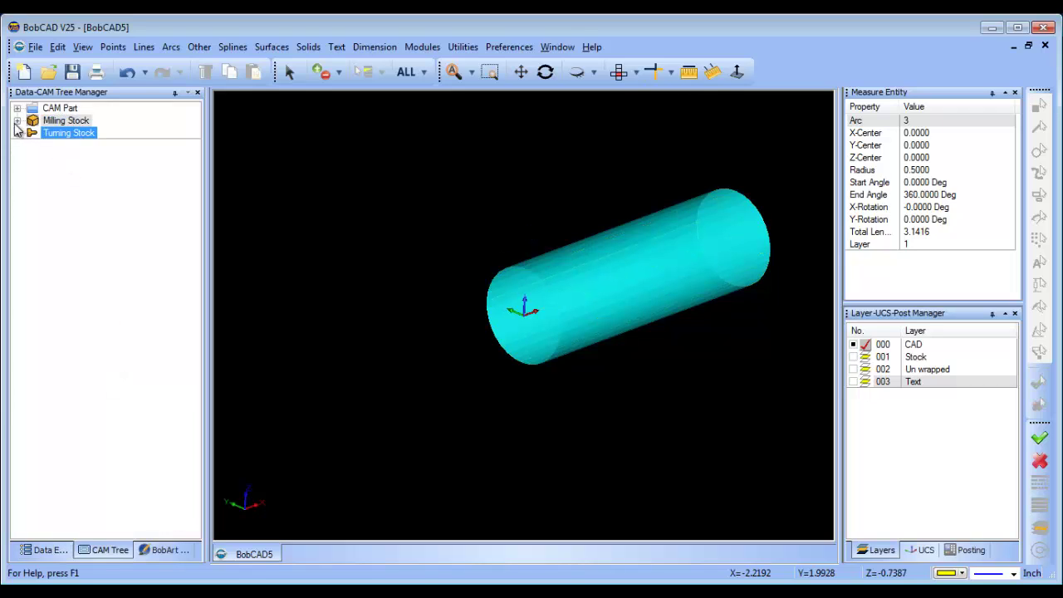
Change the part's machine to BC_4x_Mill in the current milling settings
click(86, 170)
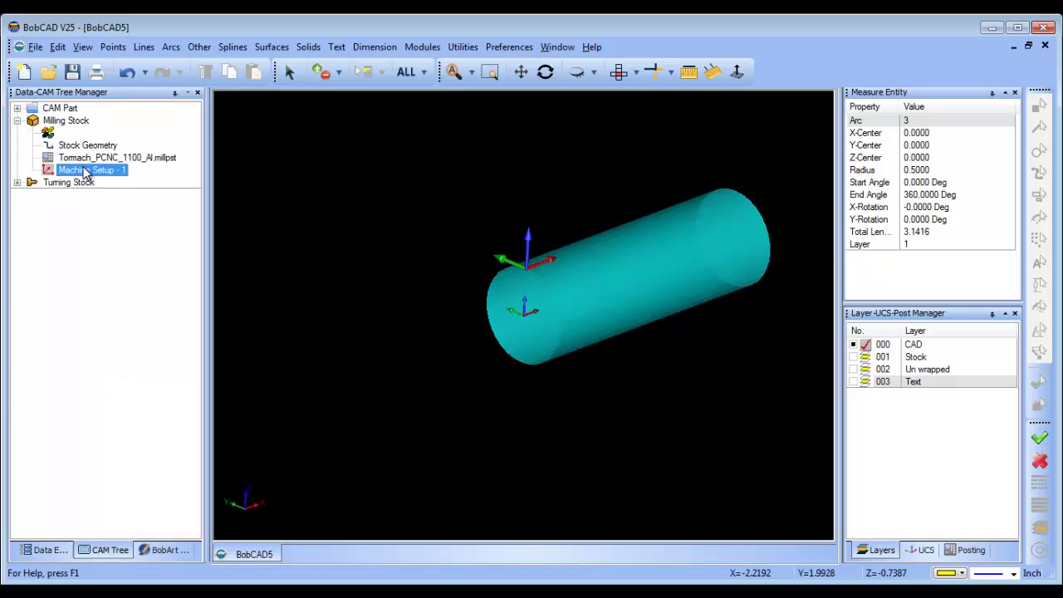
click(17, 108)
right_click(100, 121)
mouse_move(166, 277)
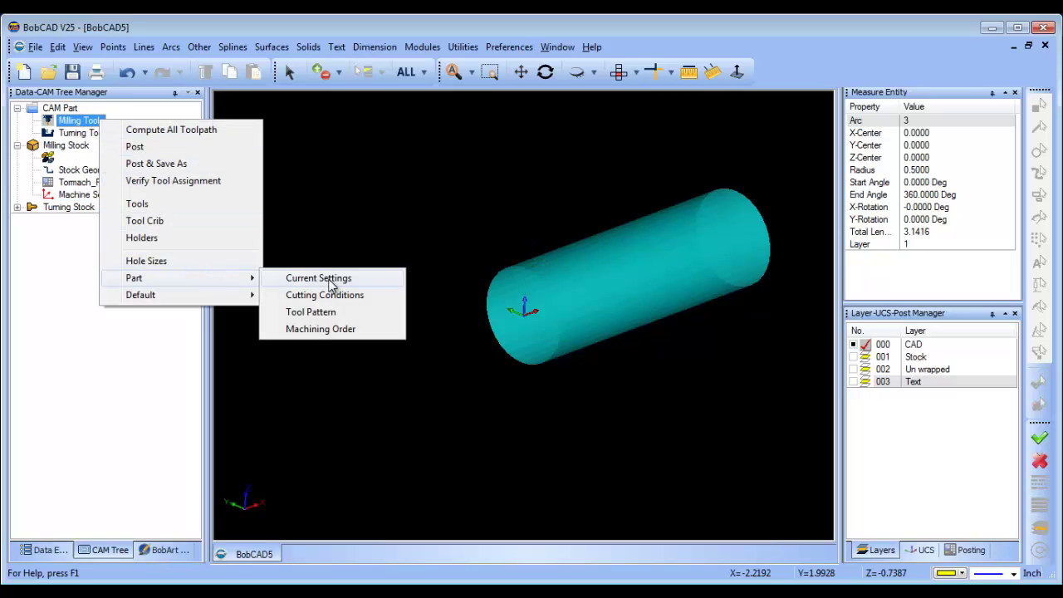
click(337, 280)
click(606, 136)
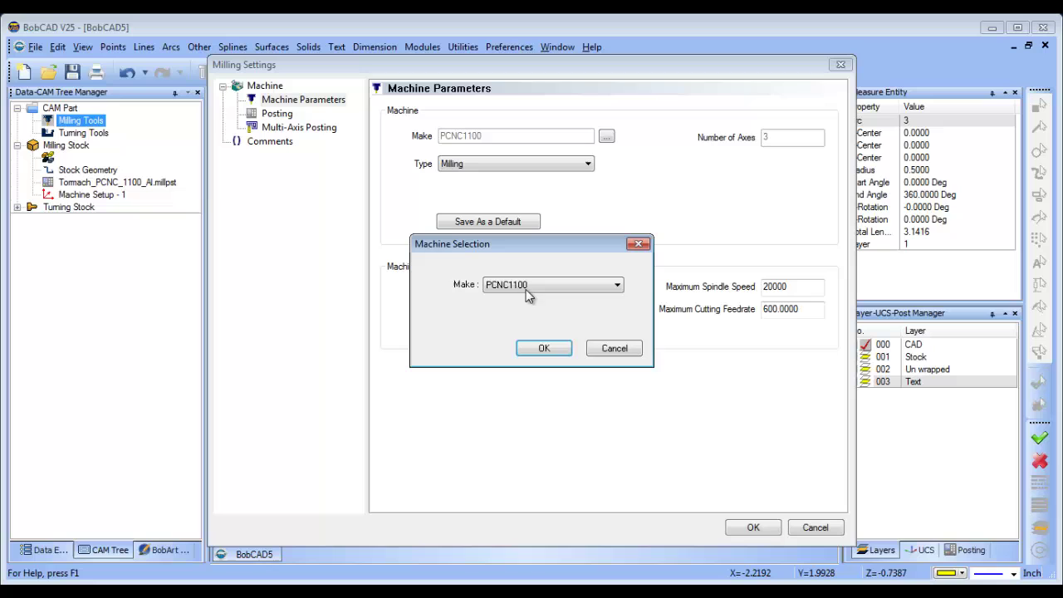
click(527, 285)
click(550, 390)
click(533, 347)
click(755, 528)
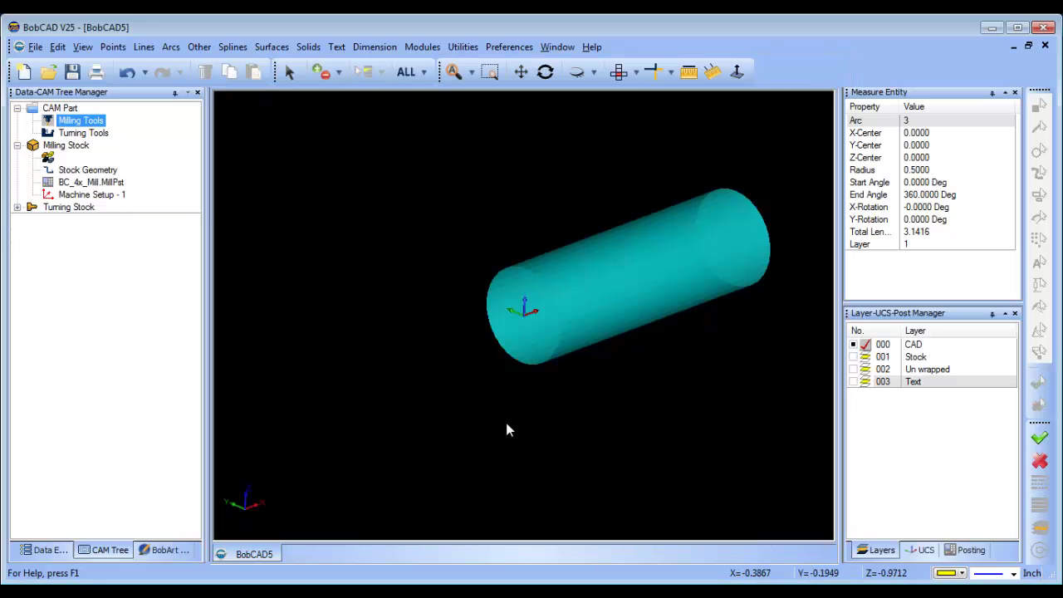
Show the Un wrapped and Text layers and view the stock from the top
click(862, 357)
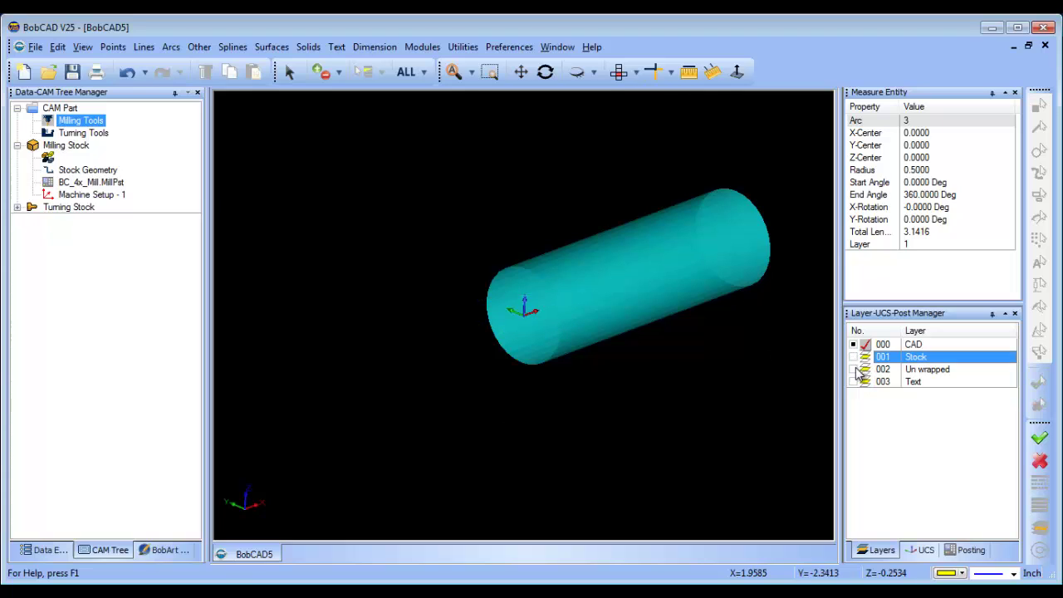
click(854, 370)
click(856, 370)
click(854, 382)
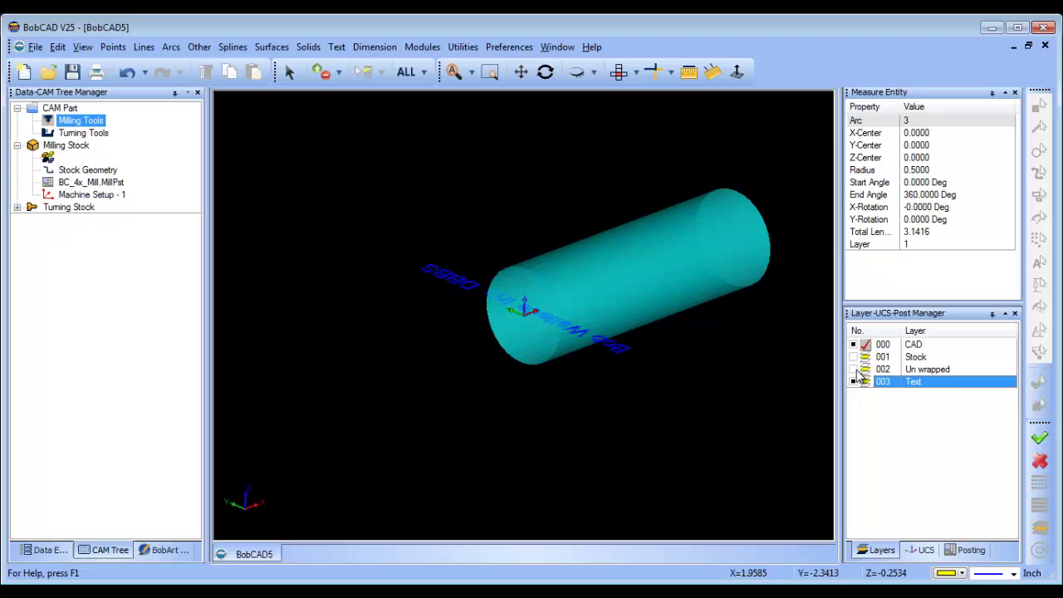
click(854, 370)
click(618, 72)
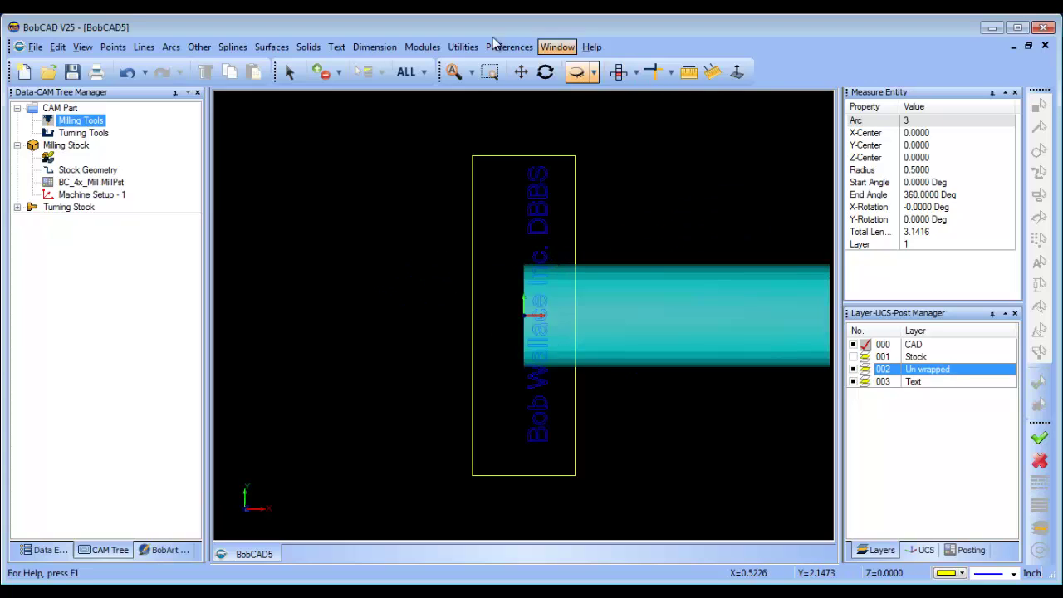
Move the company-name text and its box so the left edge meets the origin
click(462, 47)
click(488, 111)
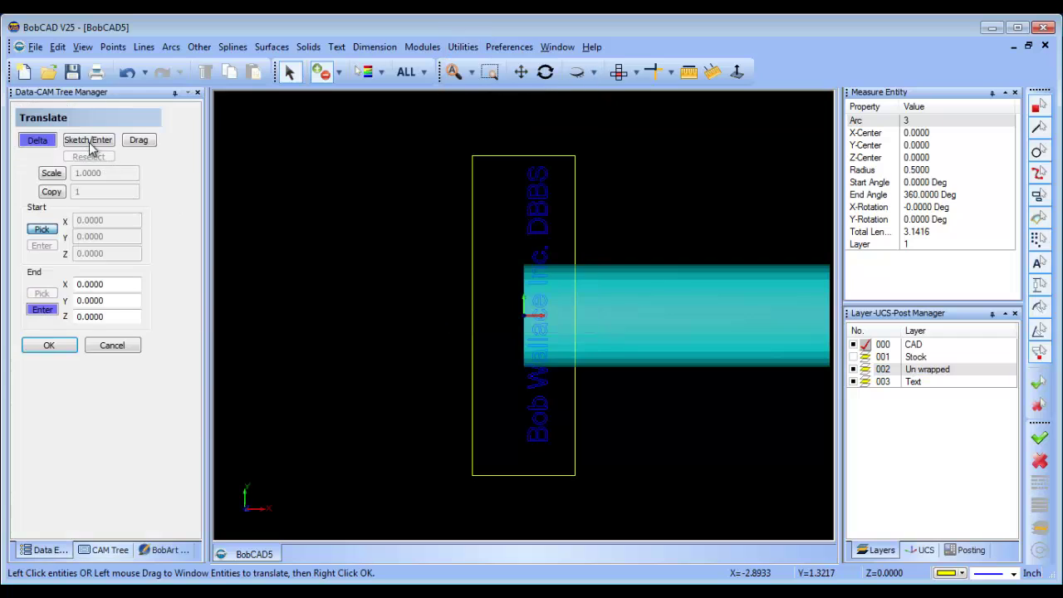
drag(421, 146, 607, 518)
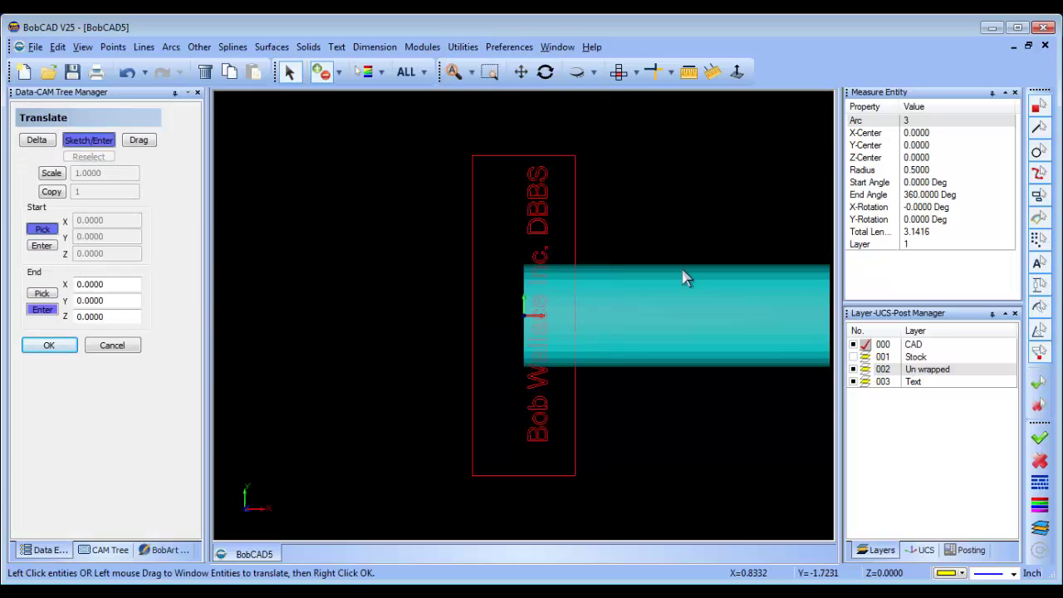
right_click(688, 160)
click(715, 170)
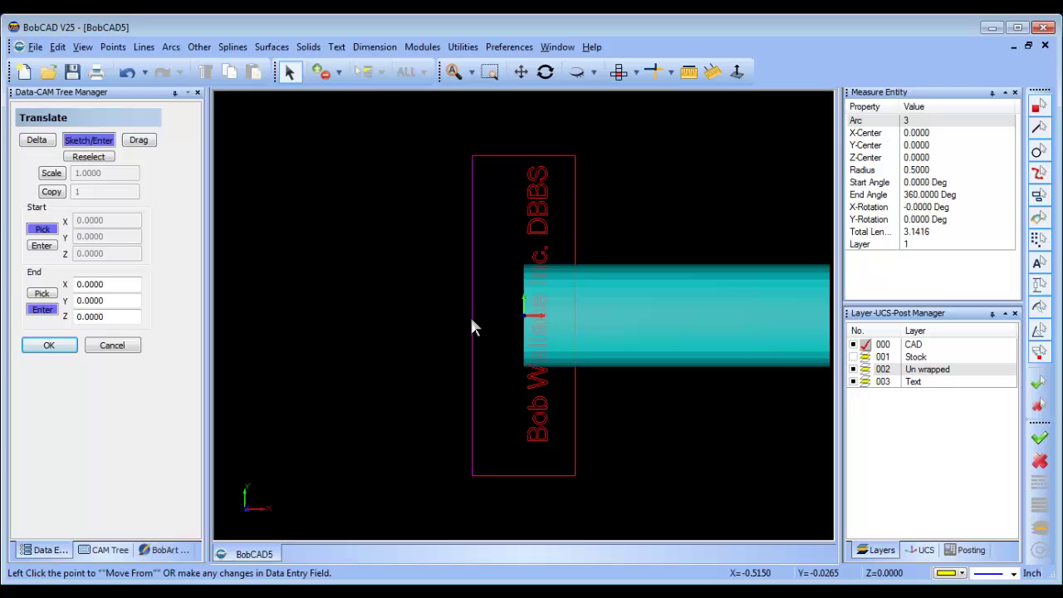
click(471, 316)
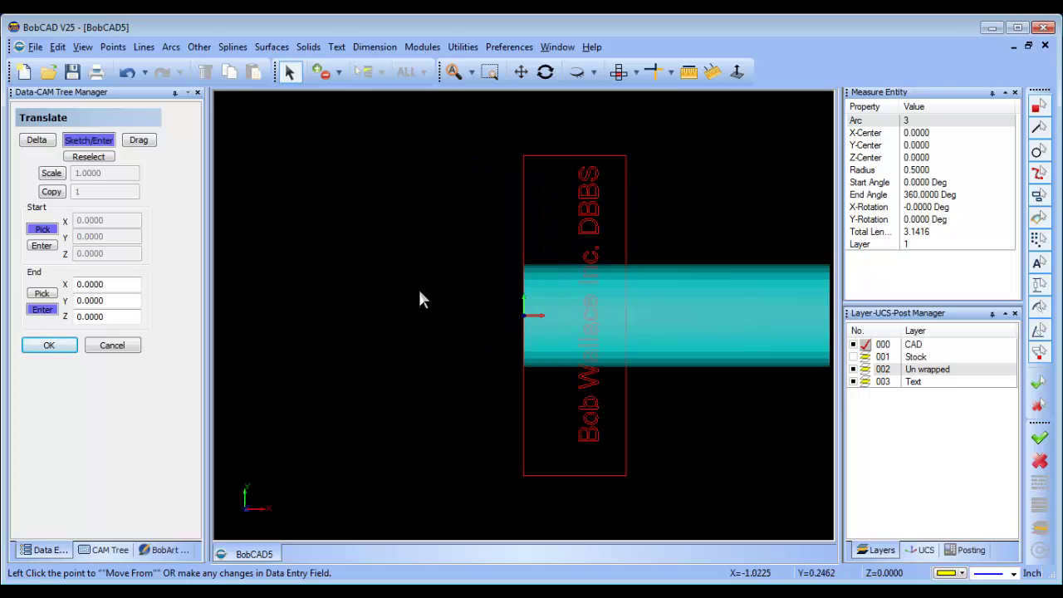
right_click(418, 289)
click(453, 311)
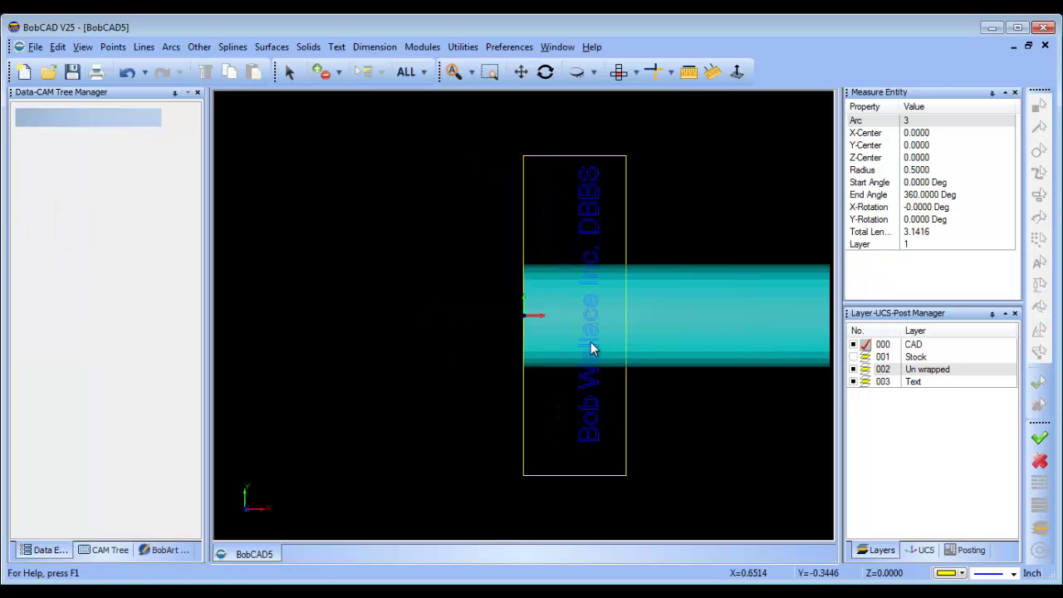
Move the company-name text by a 0.1 X offset
click(463, 48)
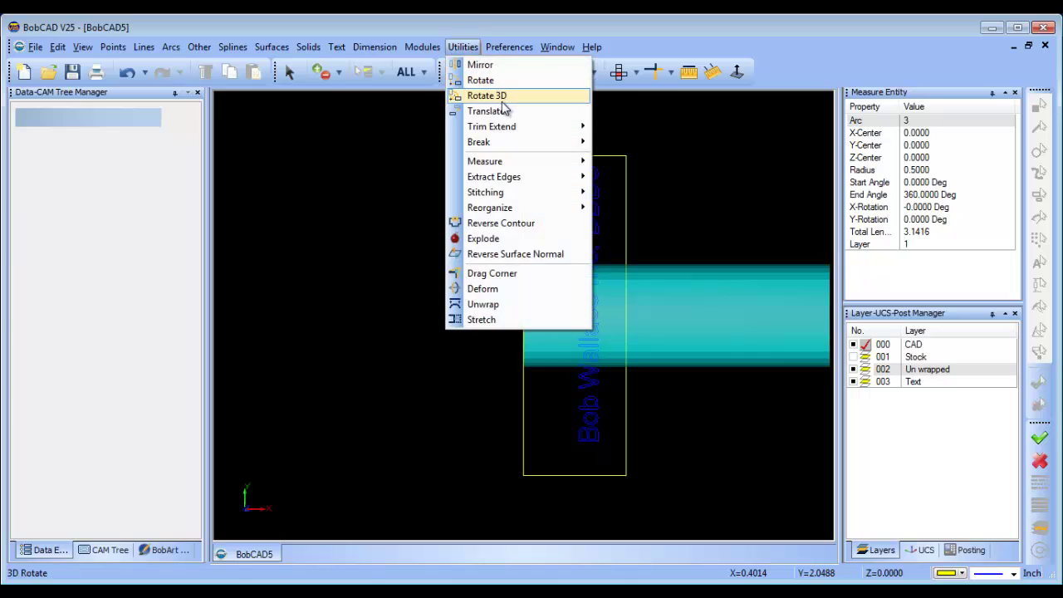
click(498, 108)
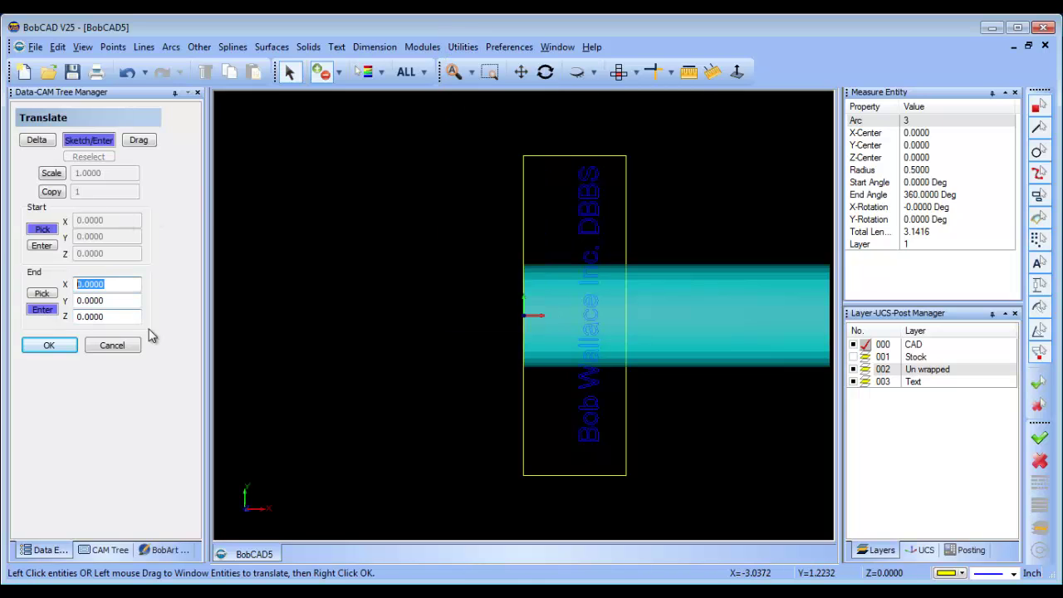
text(0.1)
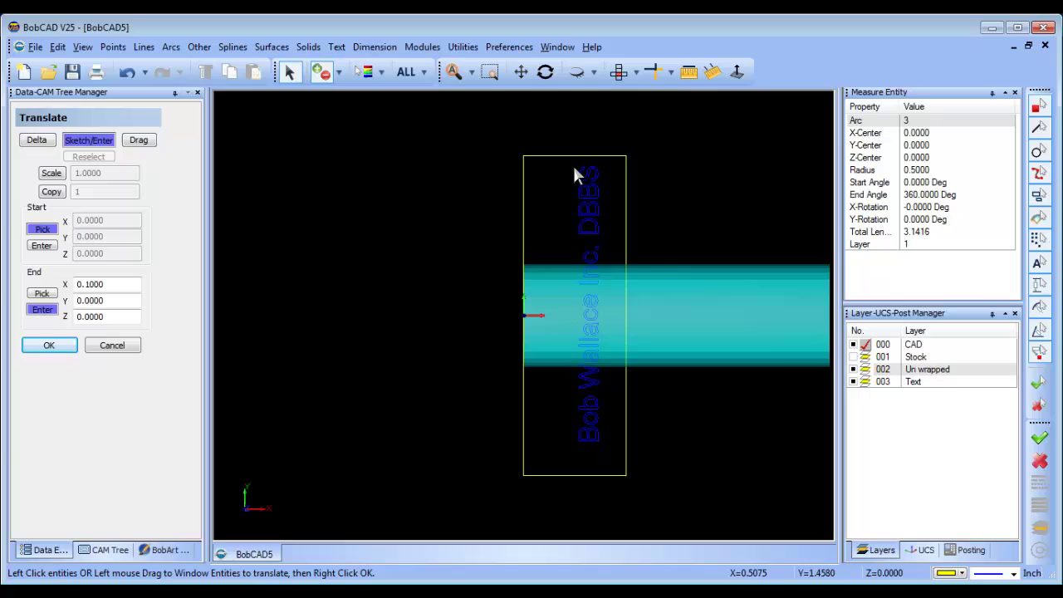
click(571, 163)
drag(613, 238, 607, 451)
right_click(388, 297)
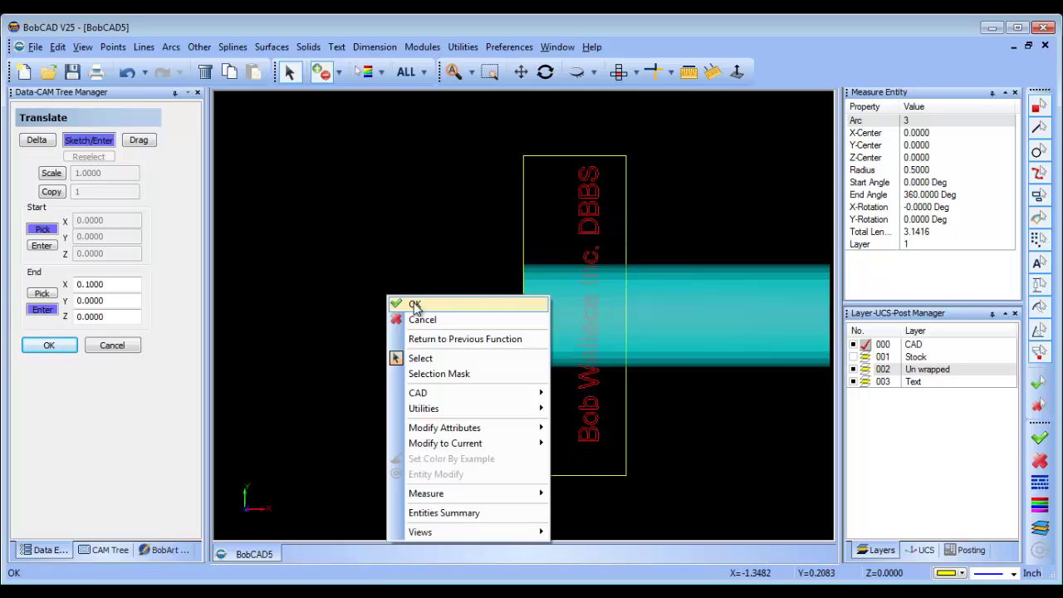
click(415, 304)
click(49, 345)
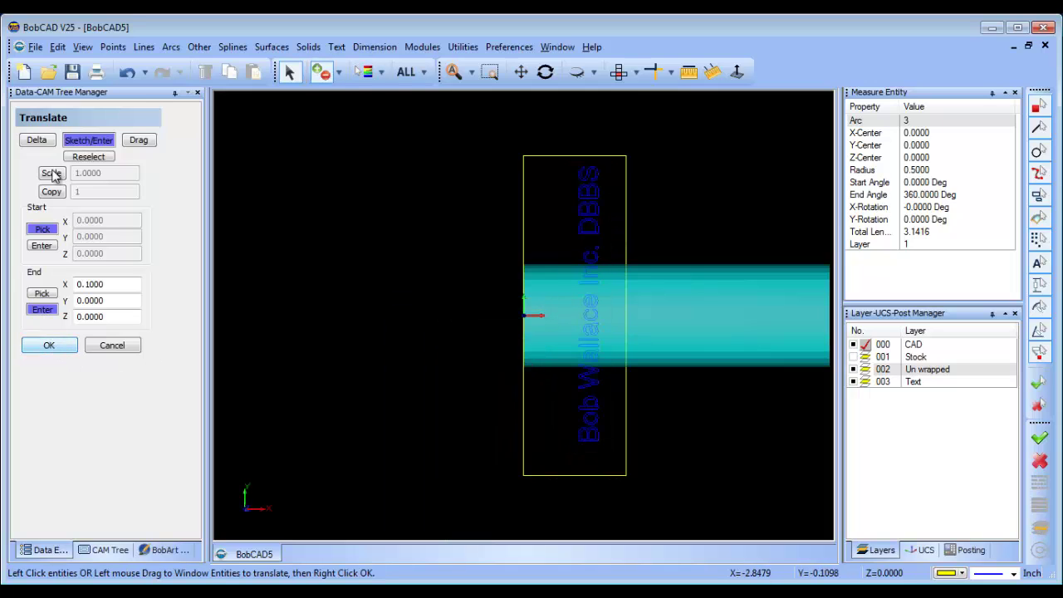
Translate the text by delta with End X -0.1, nudging it left, then close the panel
click(36, 140)
drag(567, 161, 606, 478)
right_click(406, 322)
click(435, 334)
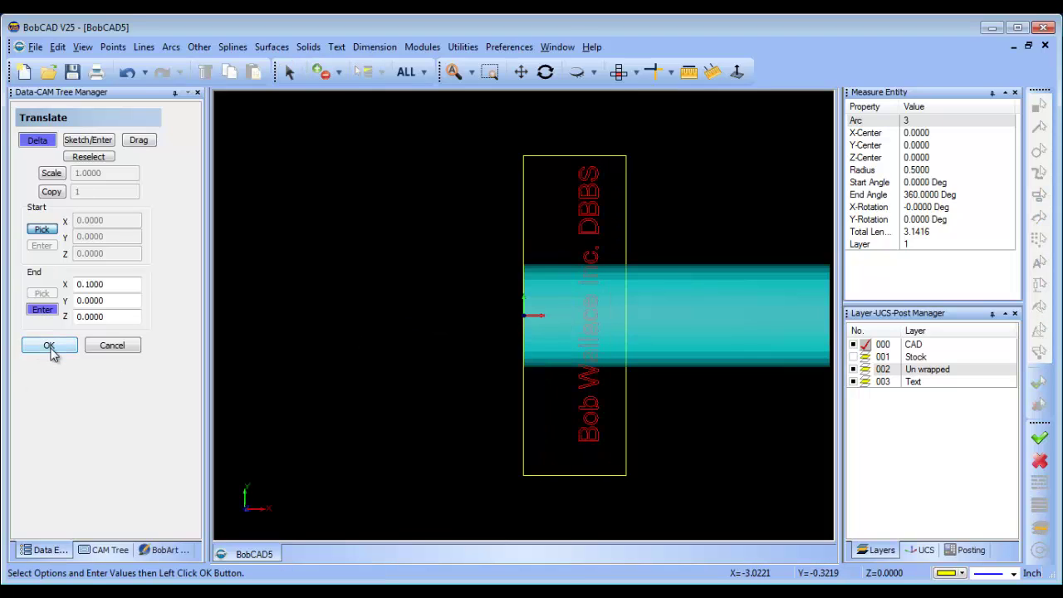
click(50, 347)
double_click(106, 284)
text(-.1)
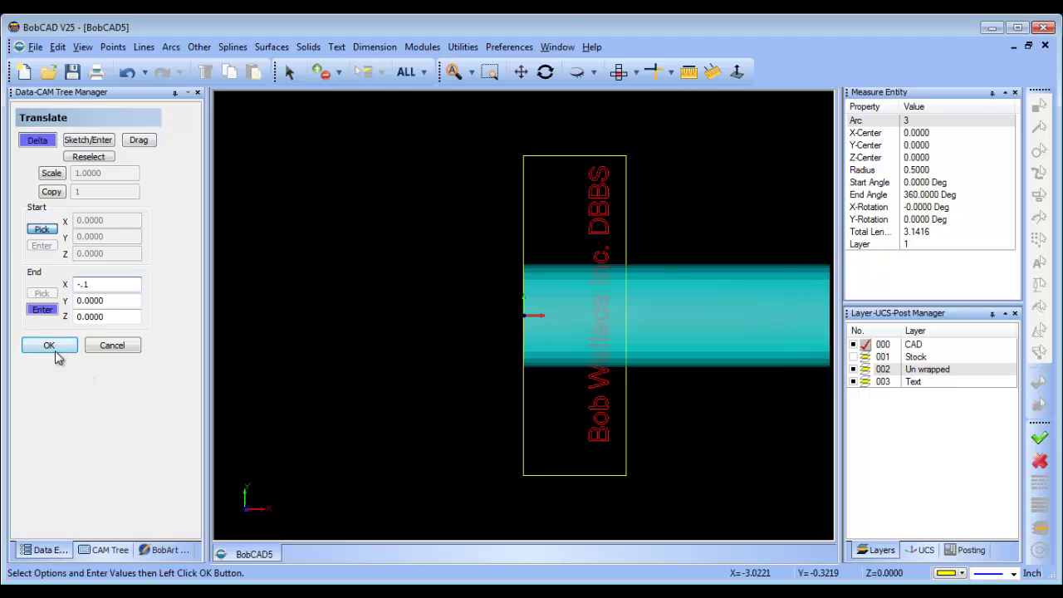
click(48, 346)
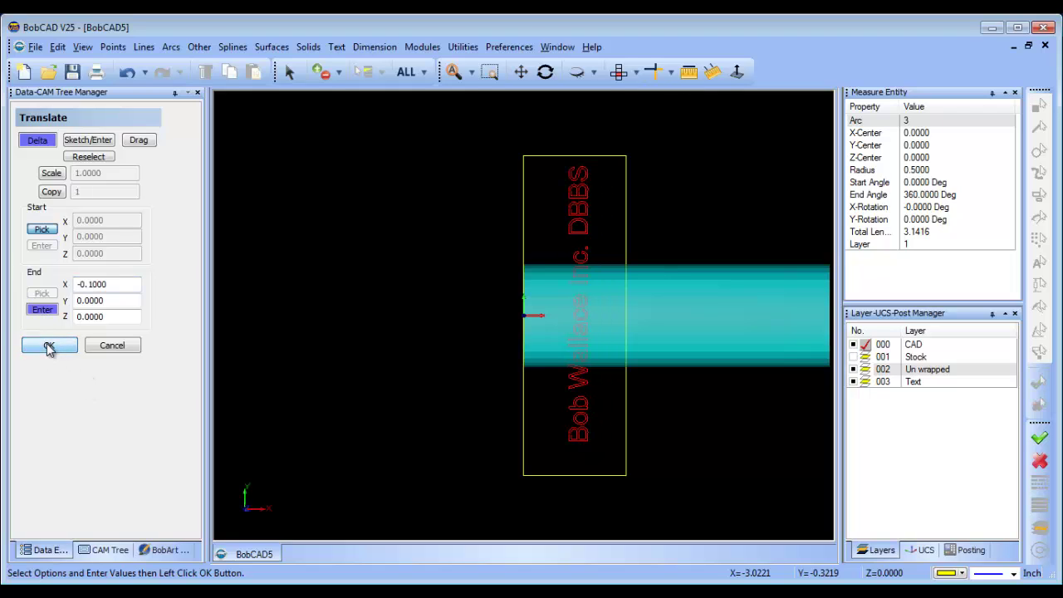
click(48, 347)
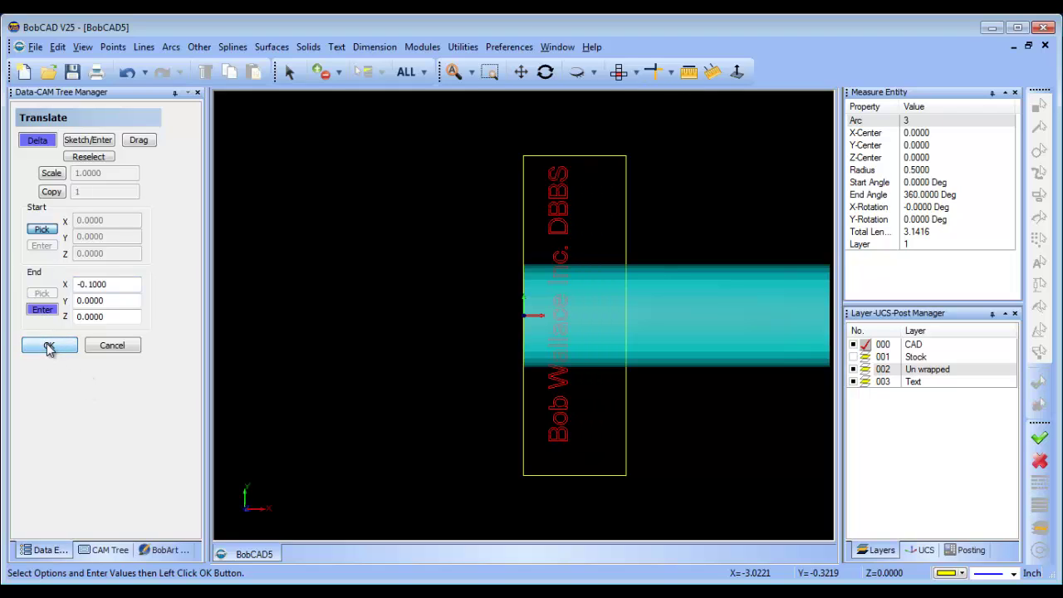
click(111, 345)
Draw parallel lines 0.25 outside the rectangle's left, top and bottom edges, plus one inside the right edge
scroll(463, 318, up, 2)
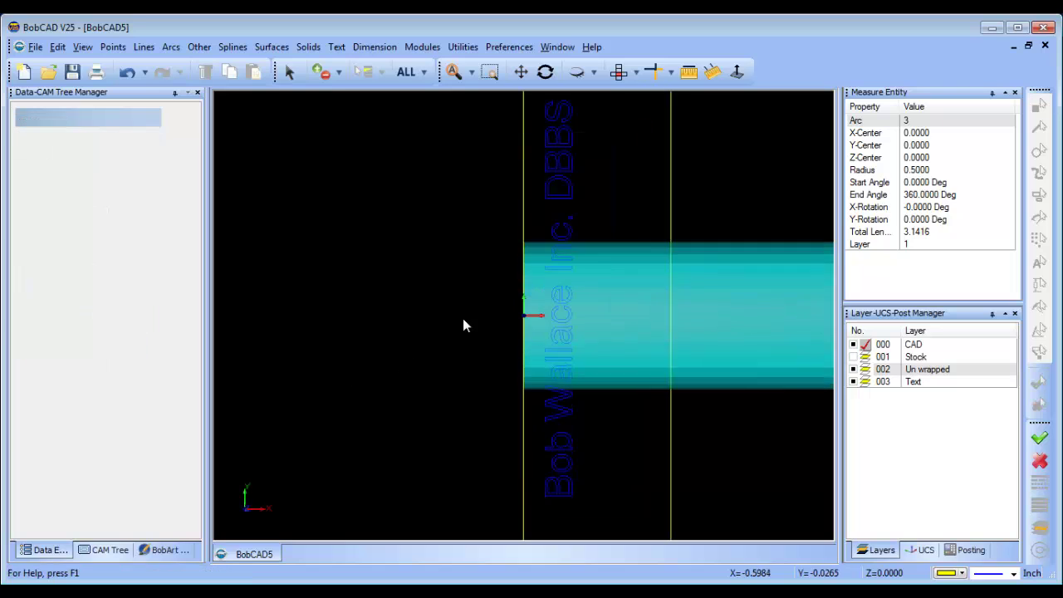
scroll(462, 318, down, 1)
scroll(463, 319, down, 1)
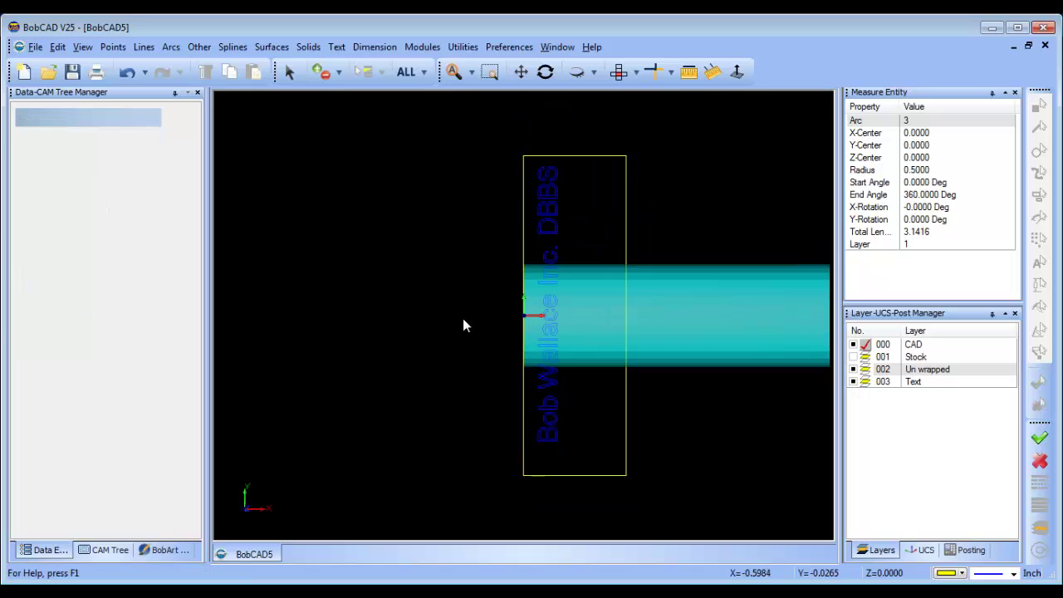
click(143, 46)
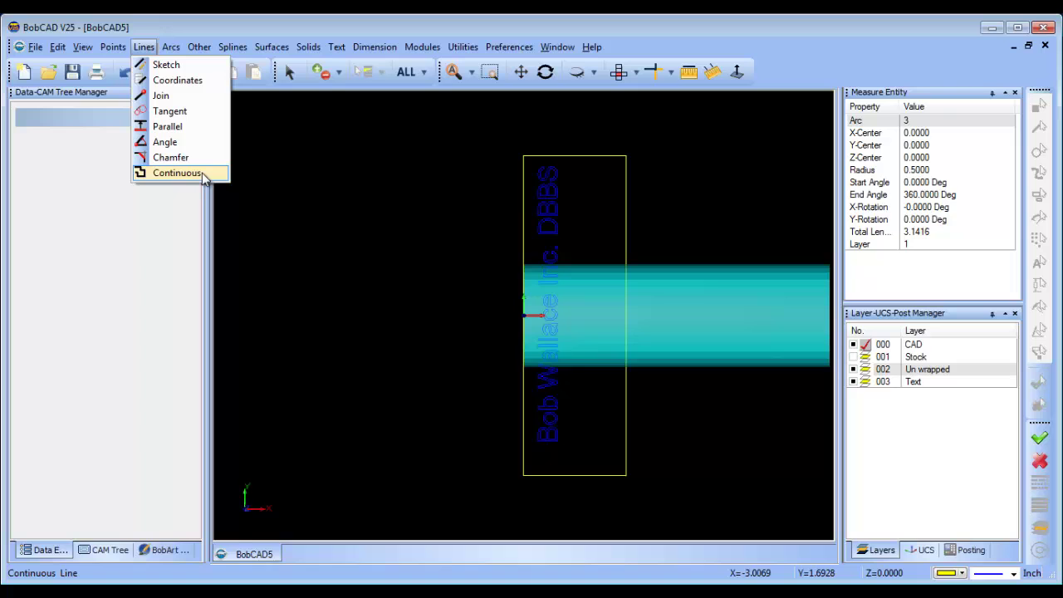
click(168, 126)
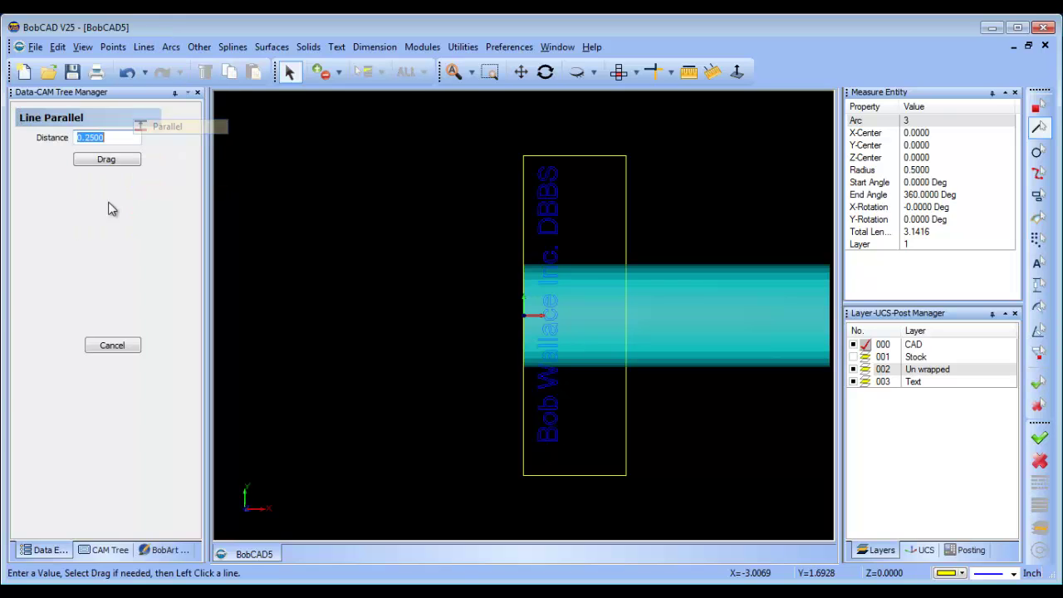
click(108, 160)
click(522, 264)
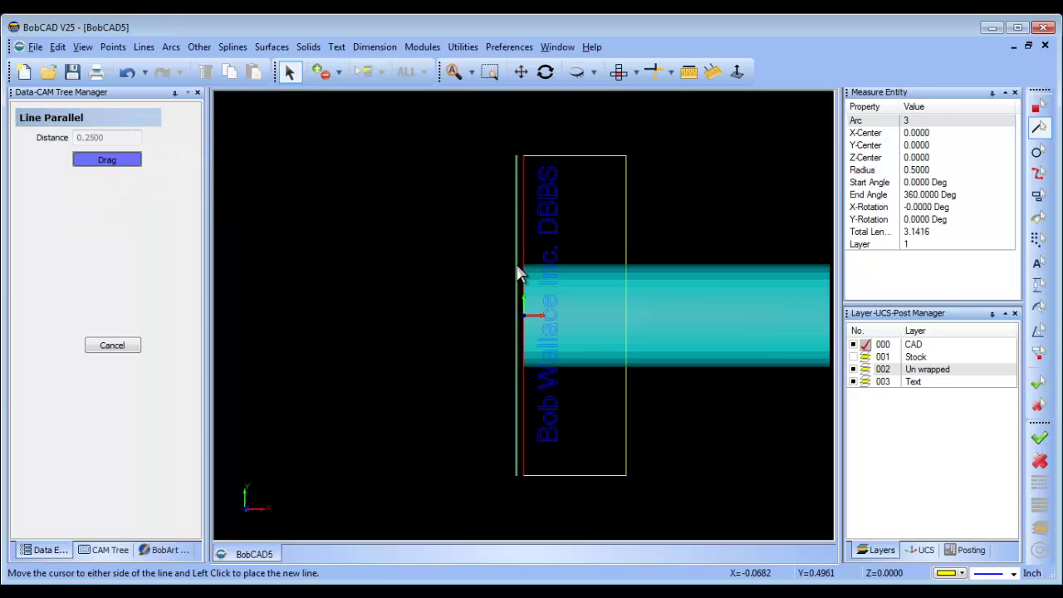
click(517, 272)
click(565, 157)
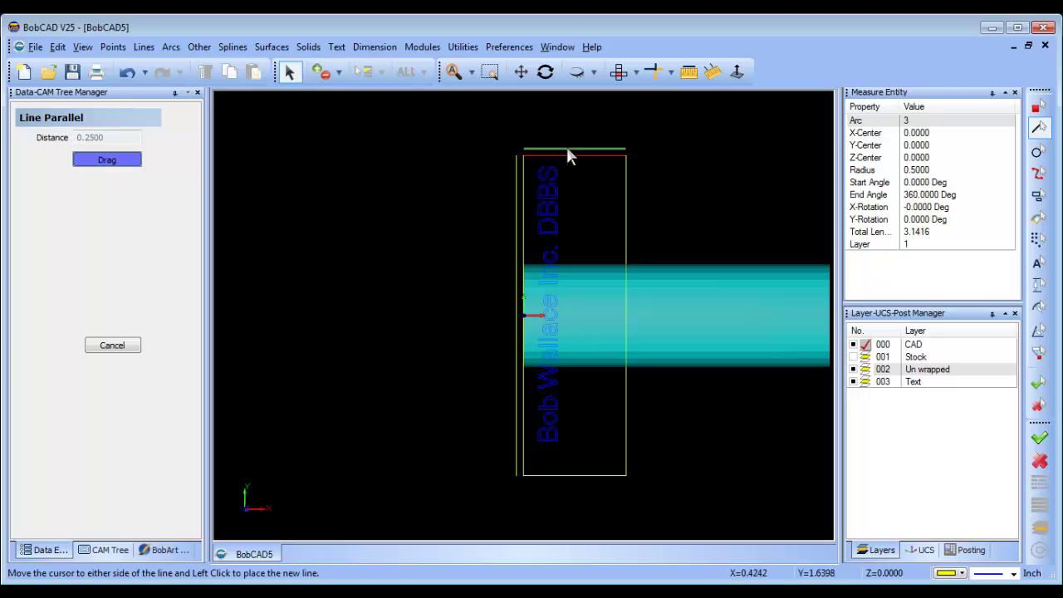
click(567, 147)
click(560, 475)
click(553, 484)
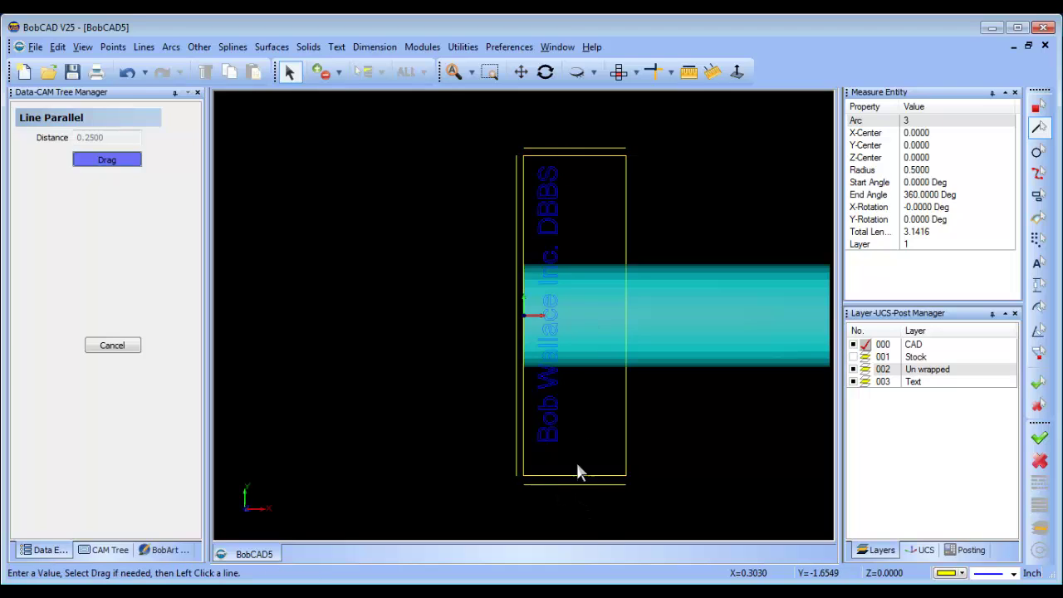
click(626, 401)
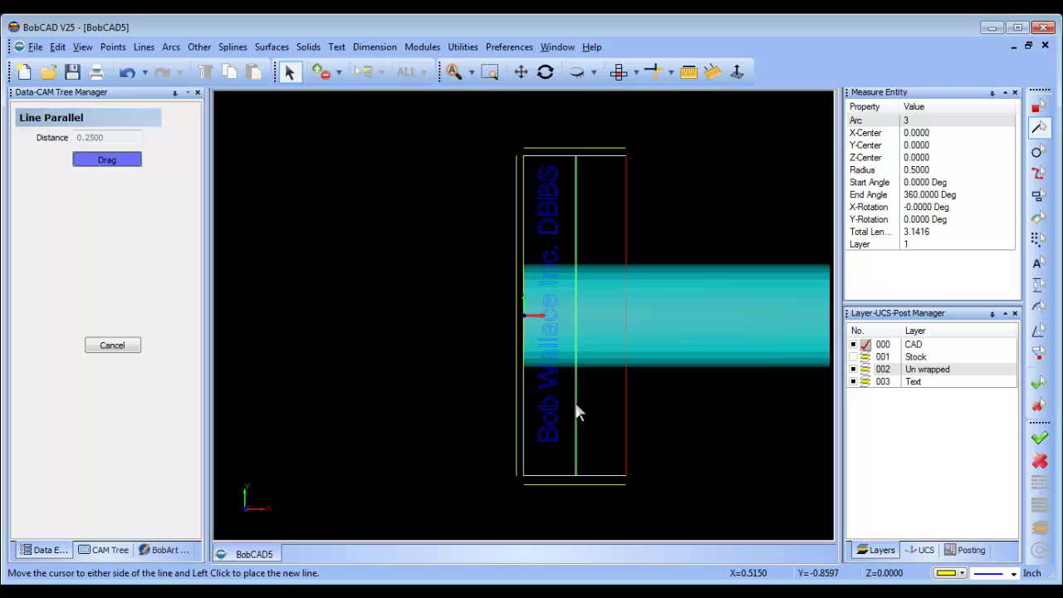
right_click(470, 358)
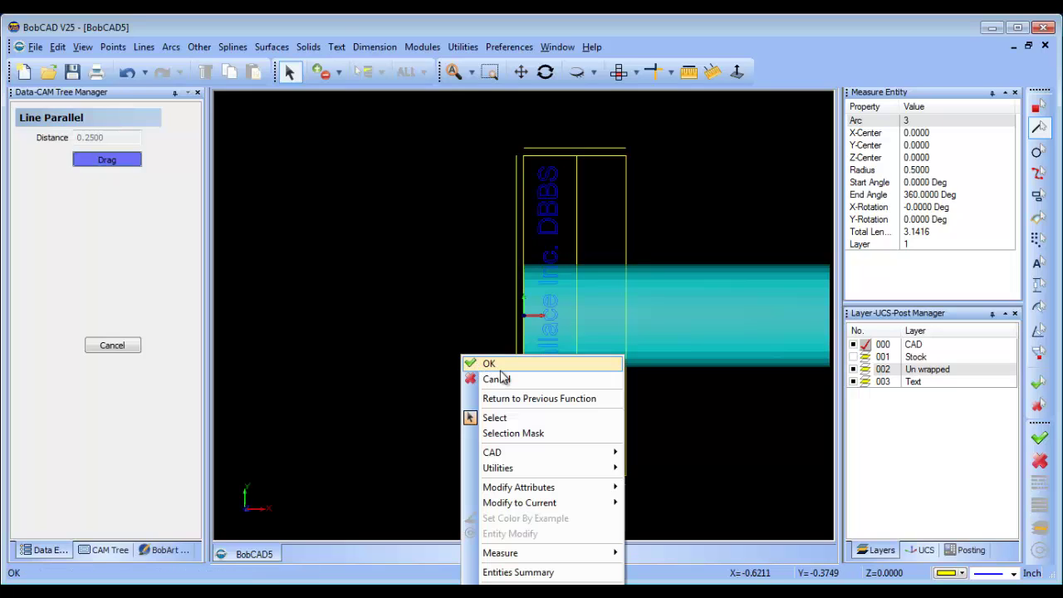
click(503, 381)
Trim the new parallel lines against each other to close the outline around the text
click(654, 71)
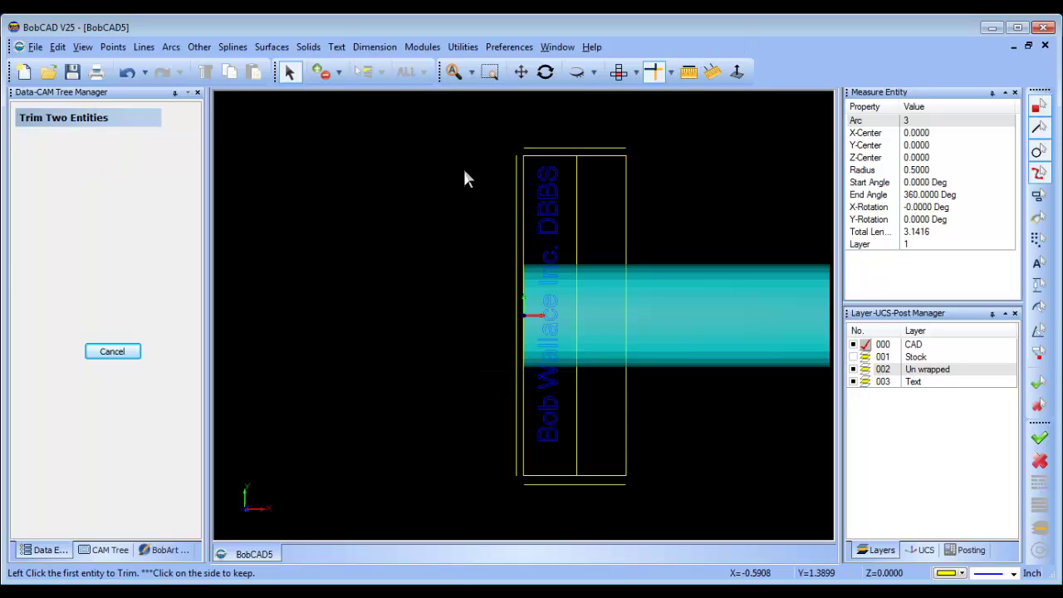
click(517, 157)
click(535, 151)
click(575, 167)
click(569, 150)
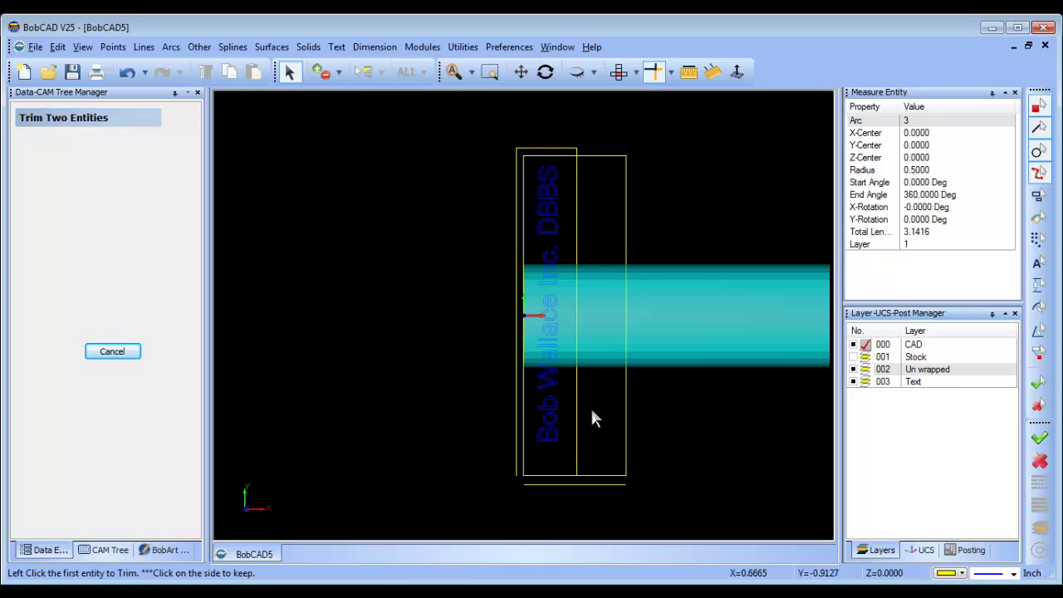
click(578, 460)
click(562, 485)
click(530, 483)
right_click(436, 357)
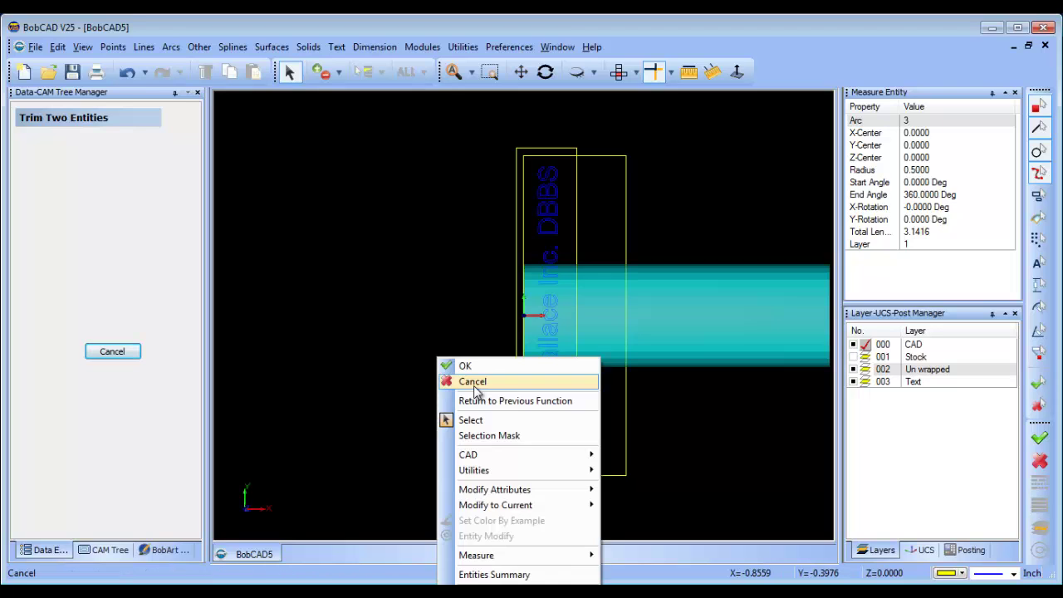
click(474, 382)
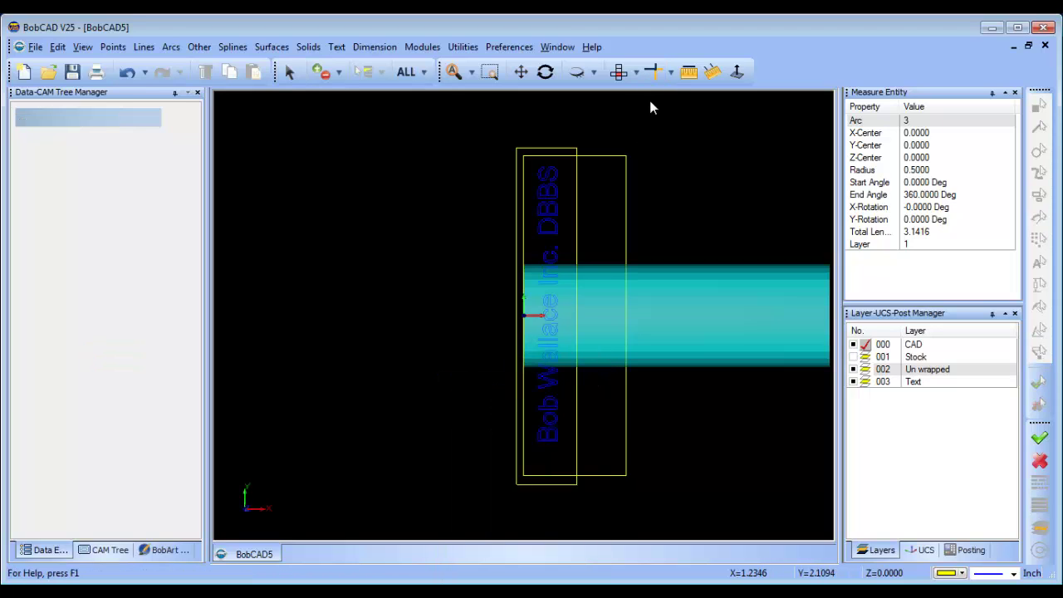
Add a Wrapping Group under Machine Setup - 1 in the CAM tree
click(98, 551)
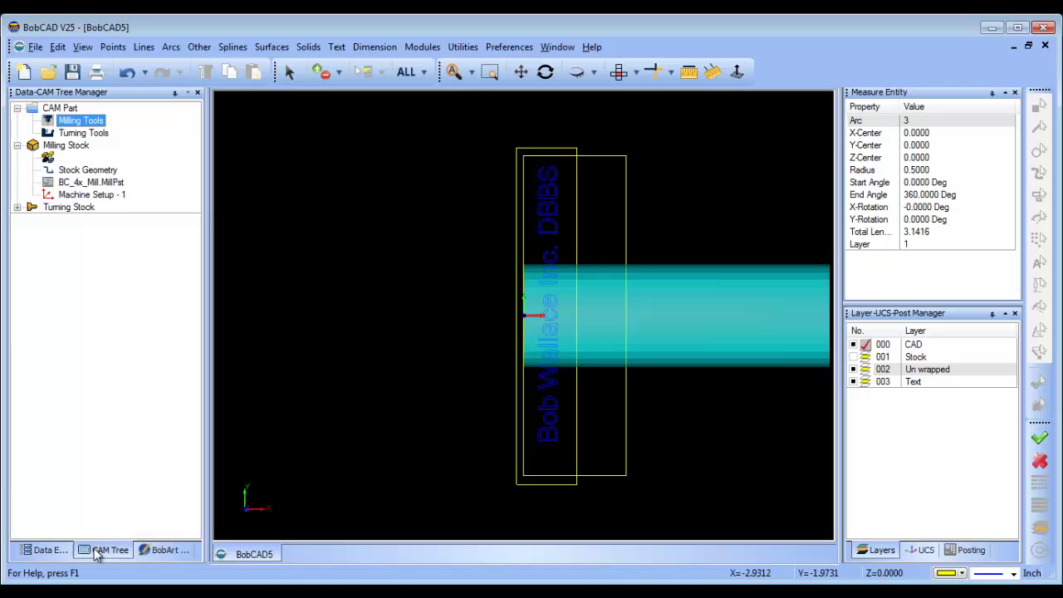
right_click(98, 196)
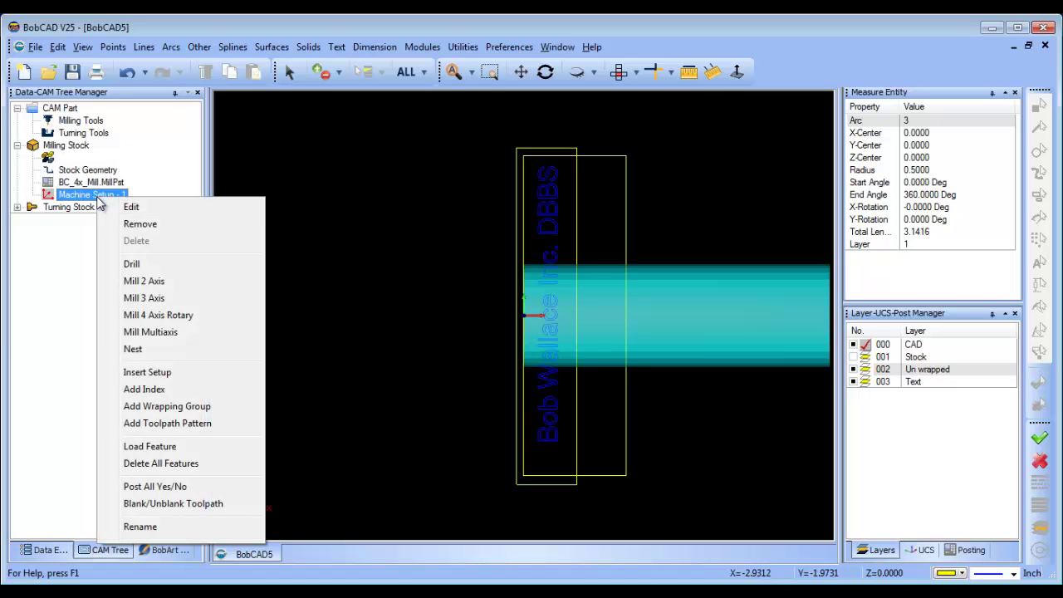
click(228, 407)
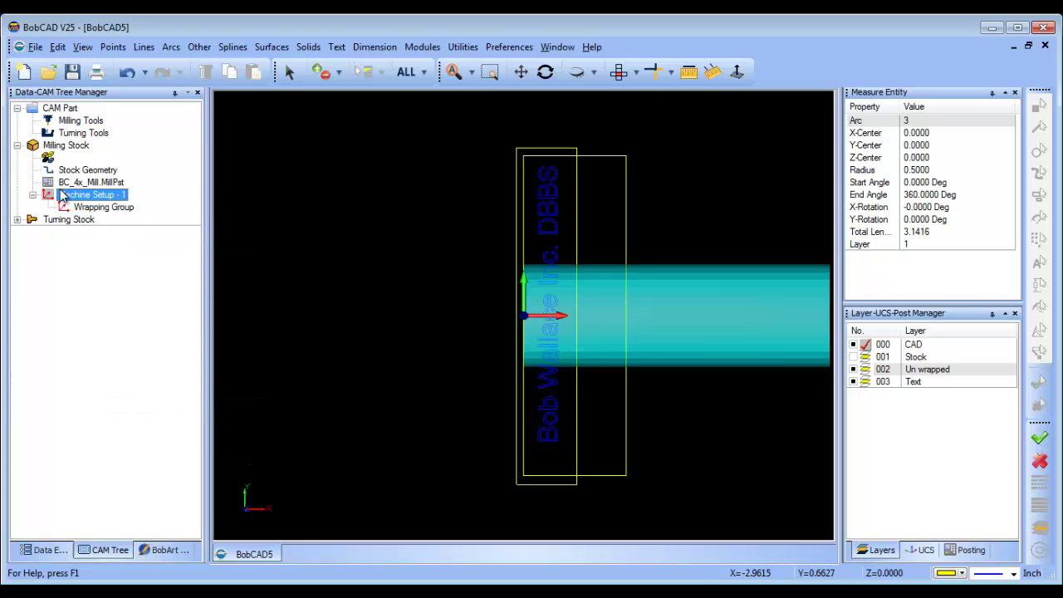
Give the Wrapping Group a 1.0 wrapping diameter about X with origin Z at -0.5
right_click(116, 208)
click(166, 223)
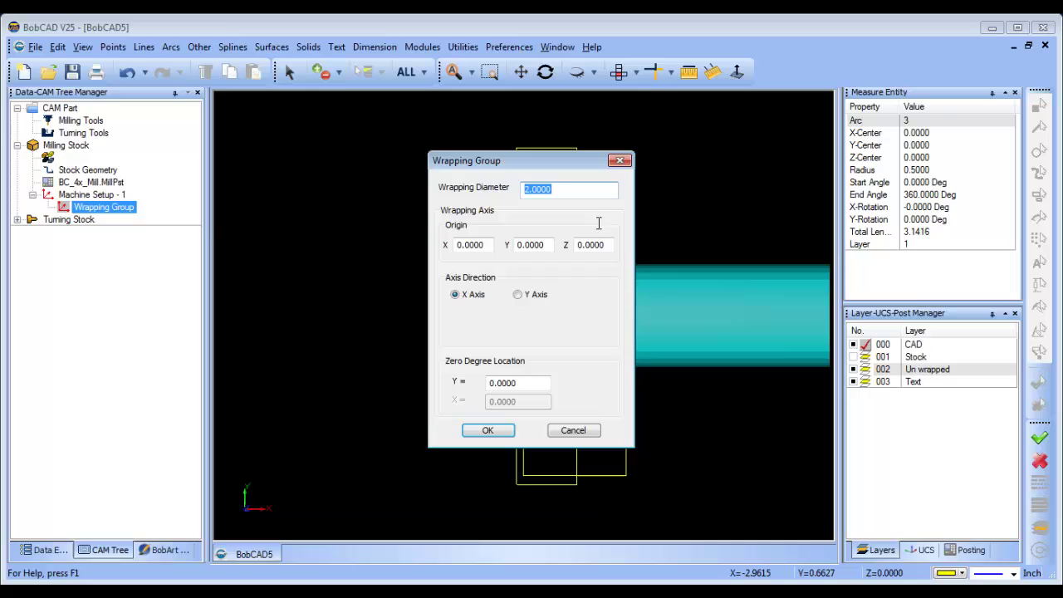
text(1)
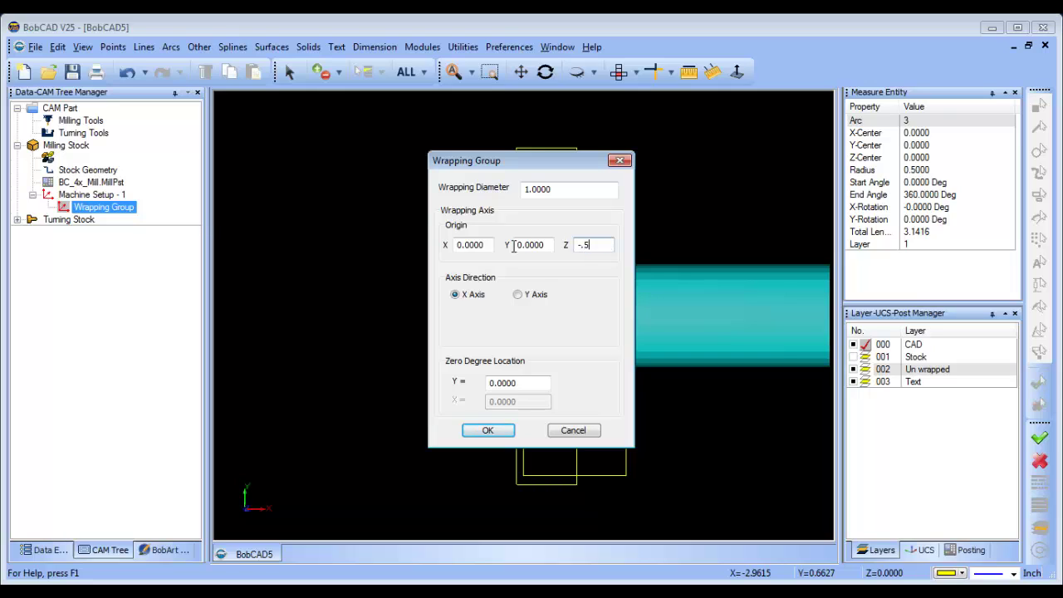
click(487, 431)
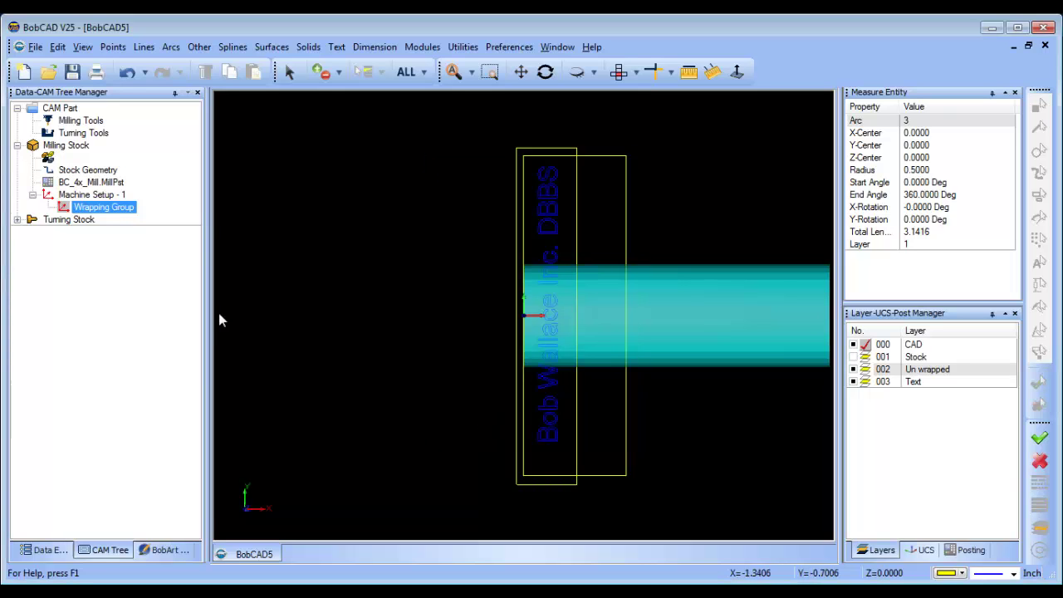
Move the company-name text and its boundary outline onto the Text layer
middle_drag(556, 373, 540, 208)
click(618, 71)
click(289, 72)
click(549, 157)
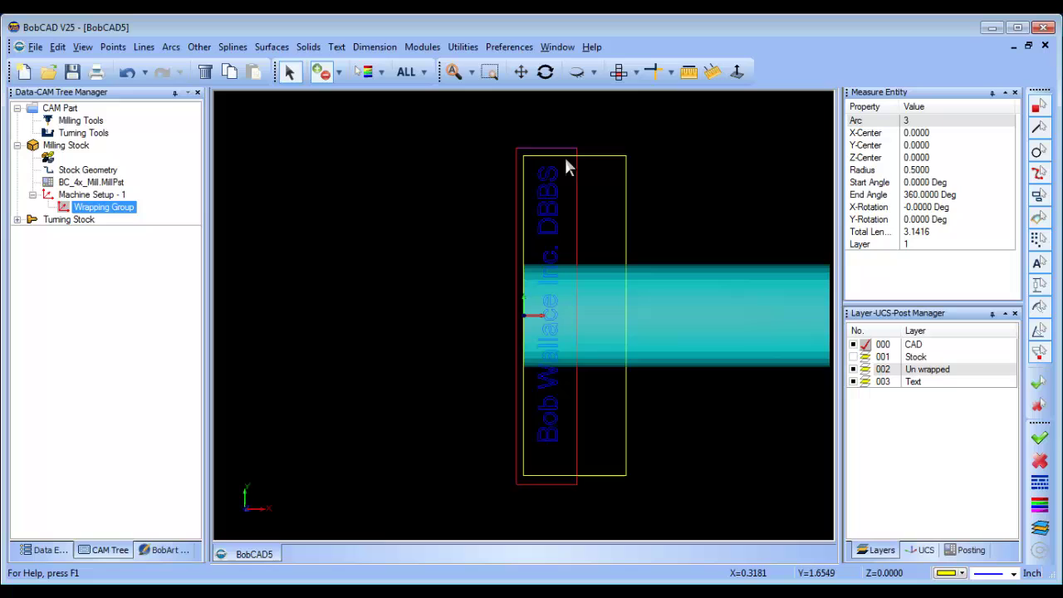
drag(529, 167, 569, 455)
right_click(322, 260)
mouse_move(449, 393)
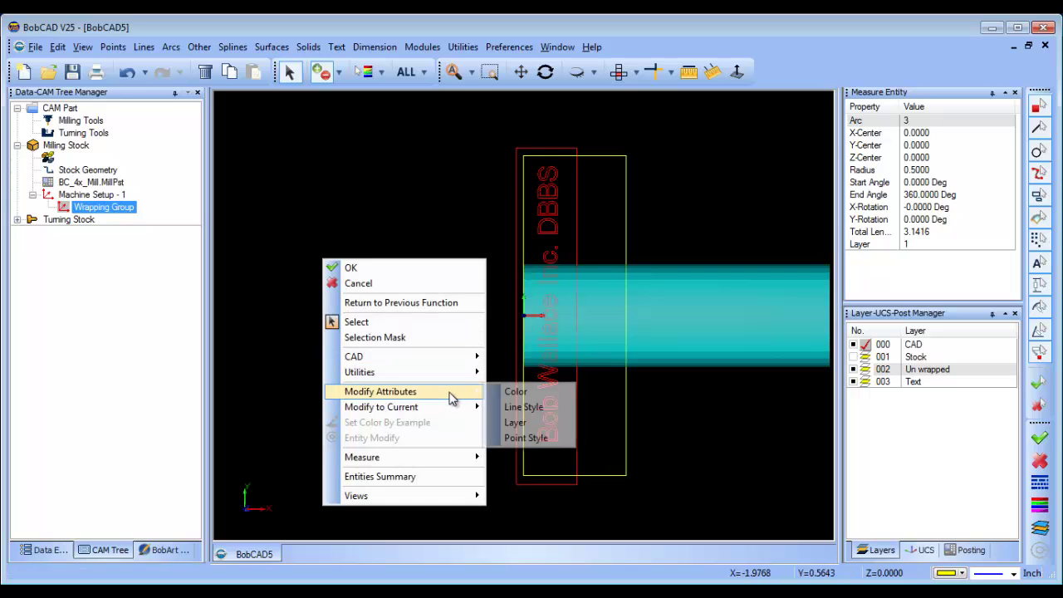
click(519, 421)
click(520, 267)
click(504, 390)
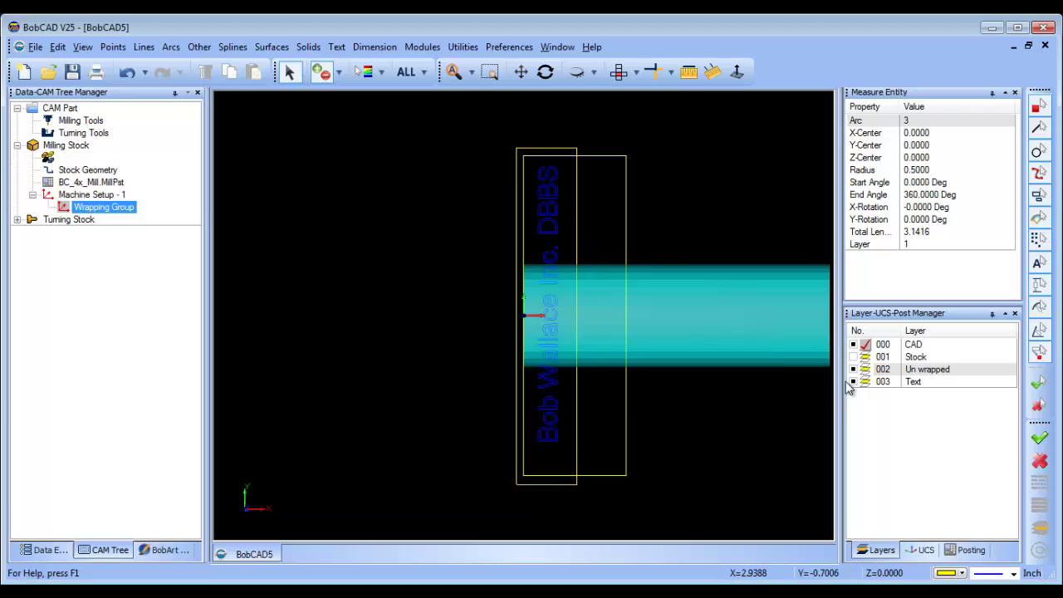
Make Text the current layer and hide the Un wrapped and CAD layers
click(865, 382)
click(853, 368)
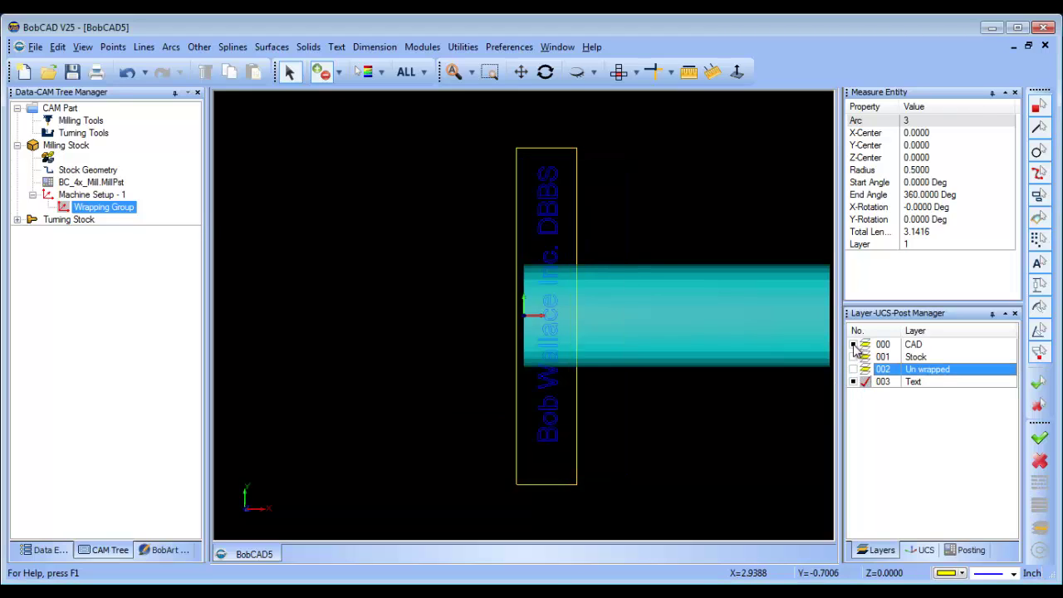
click(853, 344)
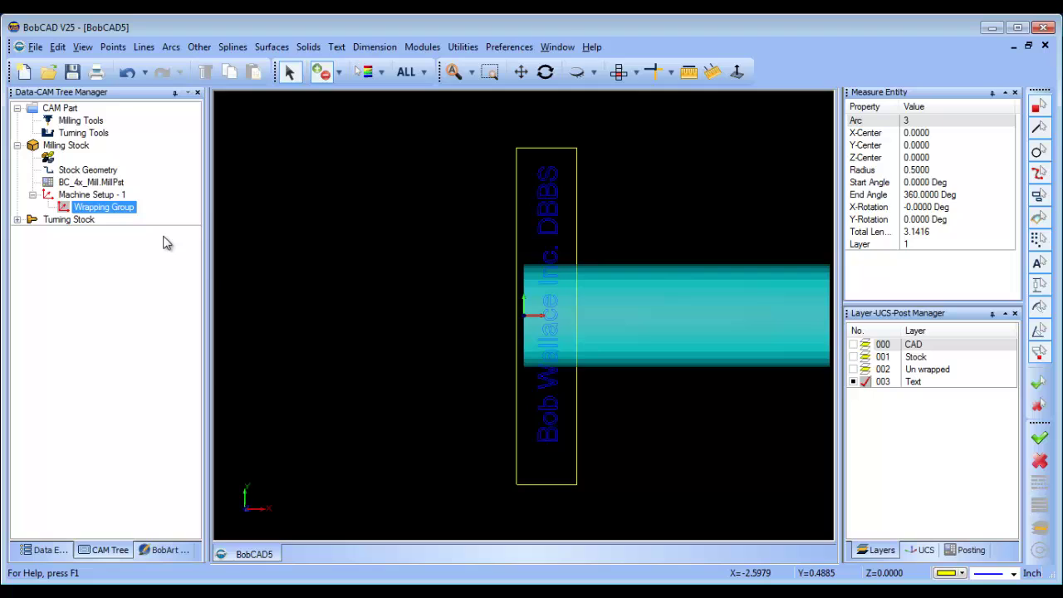
Create a 2-axis Feature Pocket in the Wrapping Group using the text and its outline
right_click(110, 209)
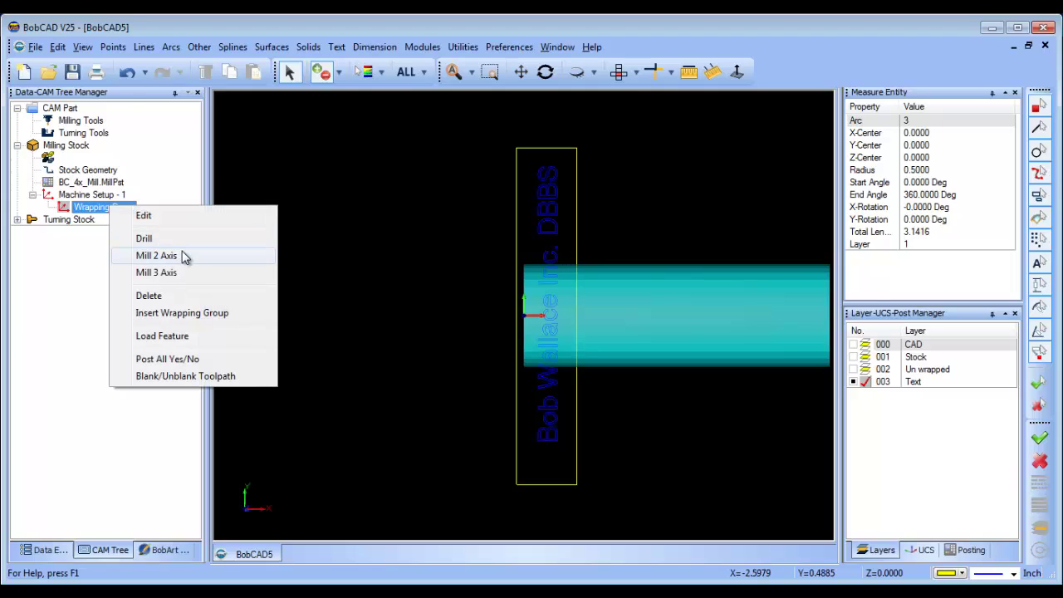
click(182, 255)
click(388, 141)
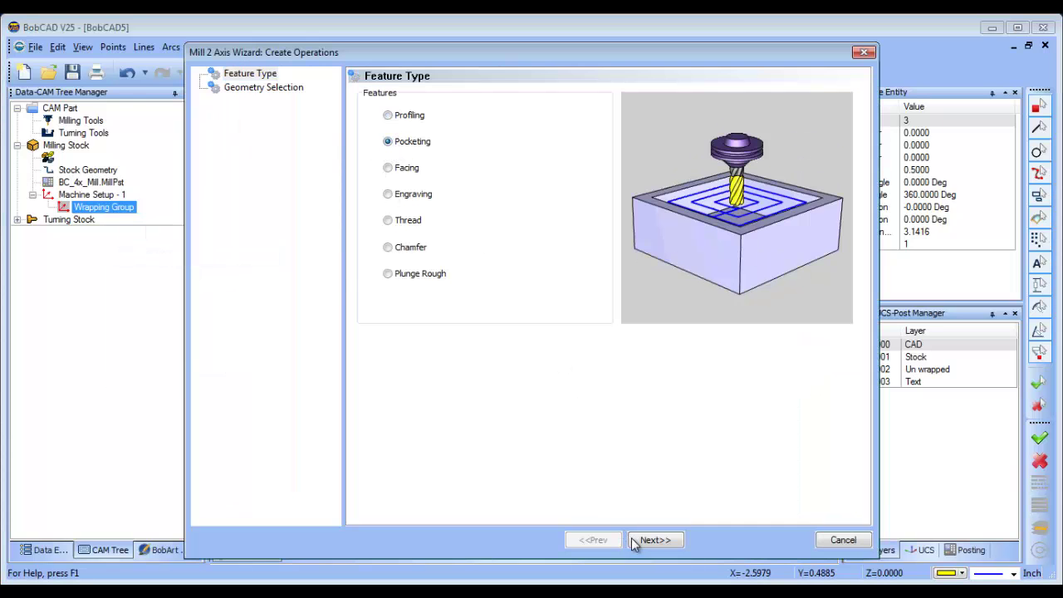
click(649, 540)
click(468, 146)
drag(478, 116, 600, 522)
right_click(601, 522)
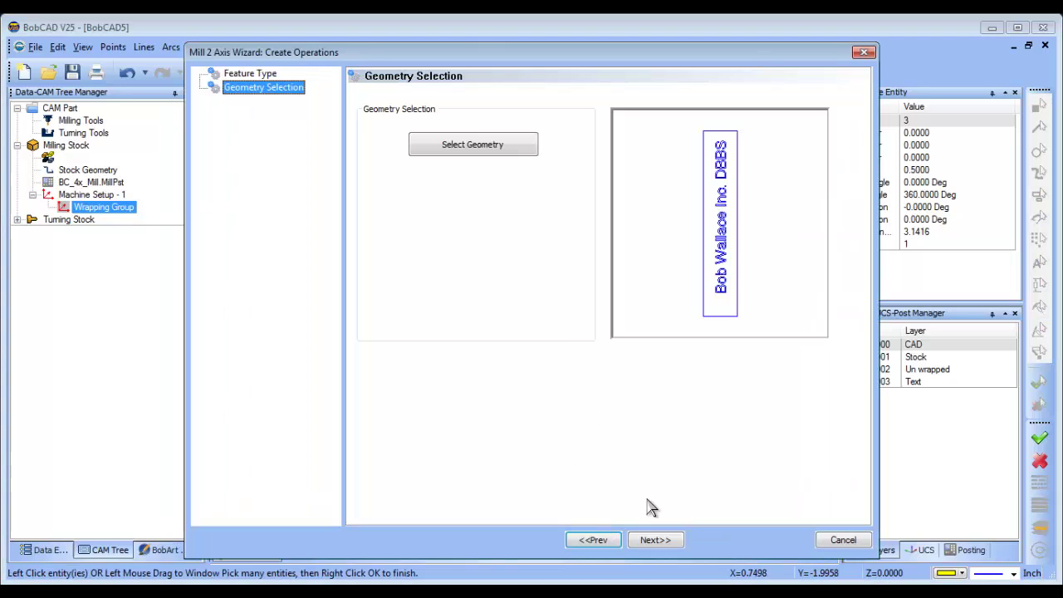
click(664, 538)
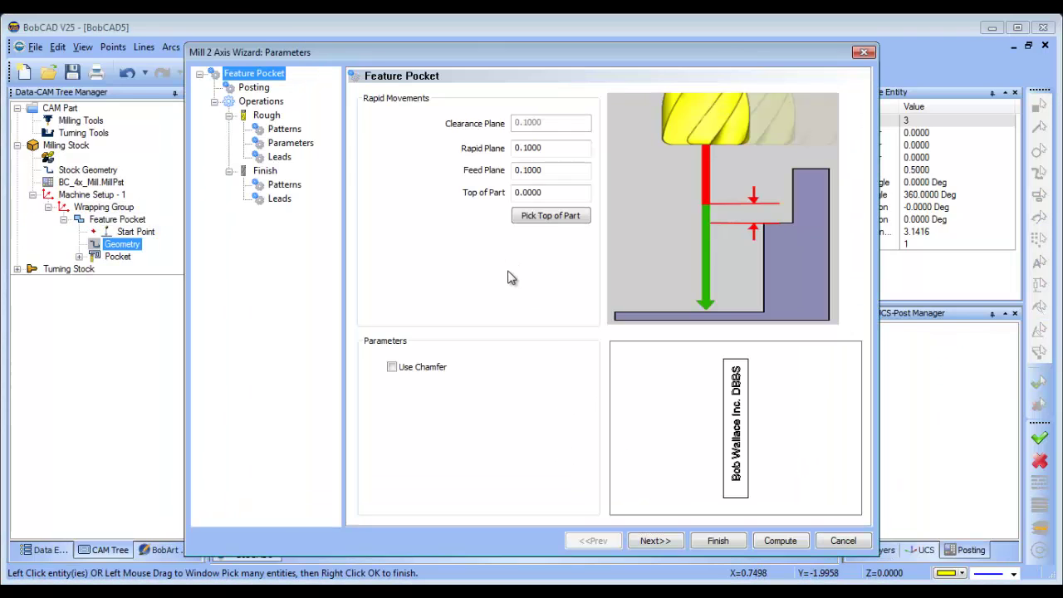
Set Zig Zag with Profile After, 25% stepover, 0.01 depth, 0 side allowance, then compute
click(266, 115)
click(516, 157)
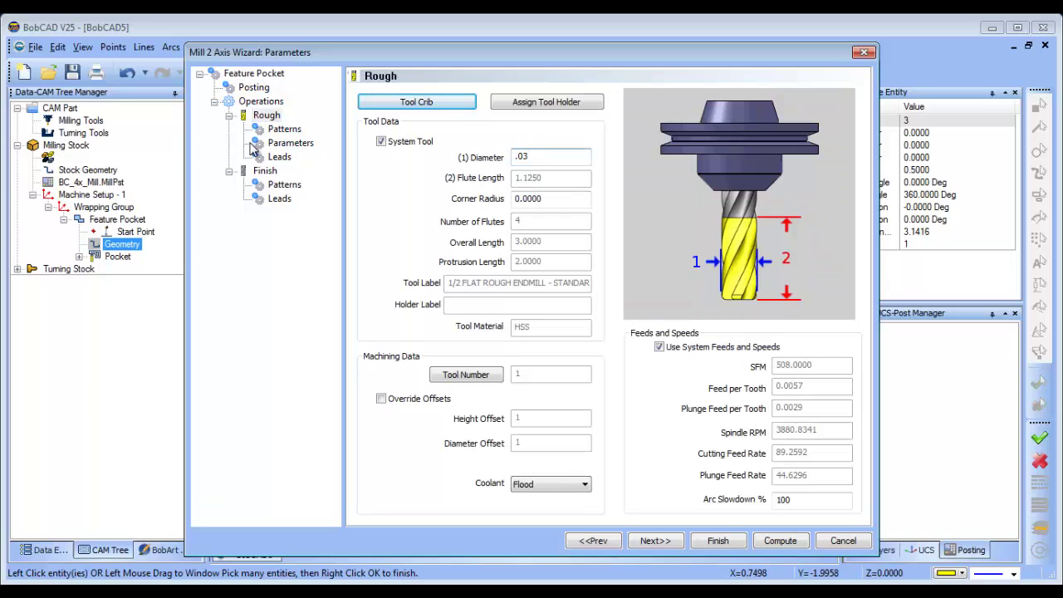
click(282, 131)
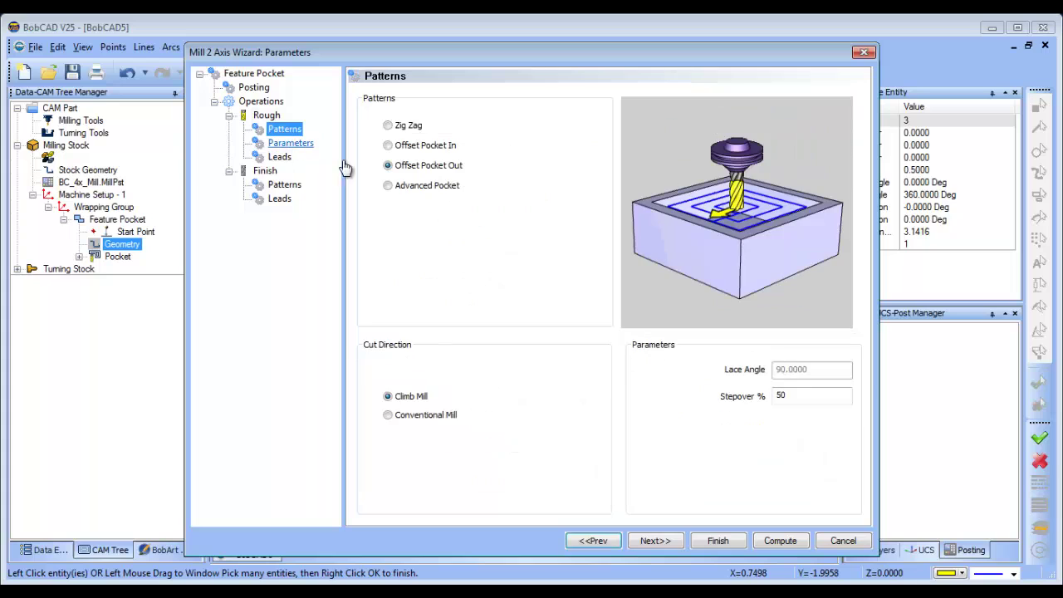
click(387, 126)
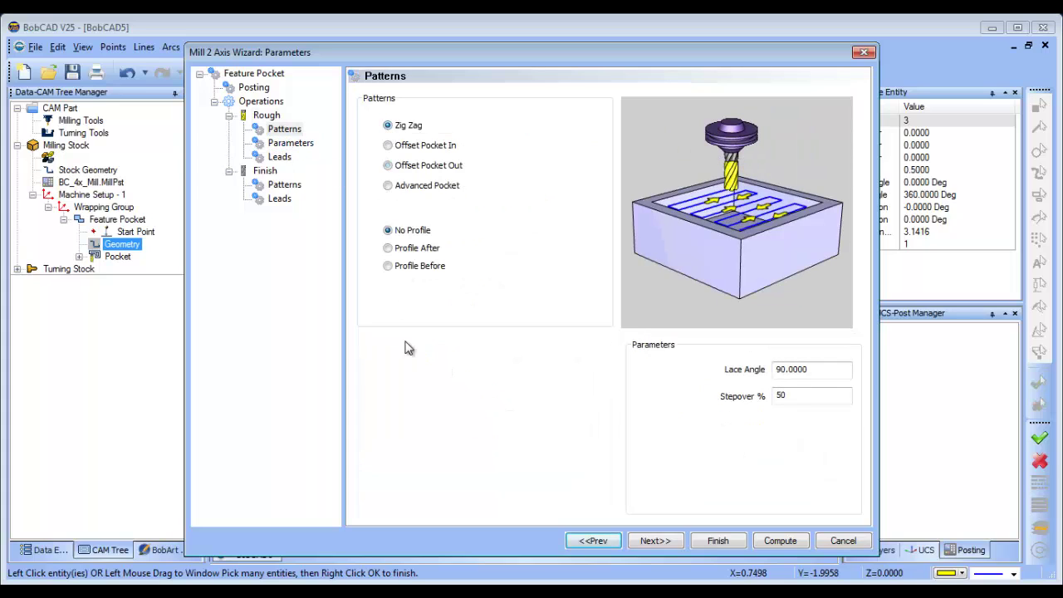
click(388, 247)
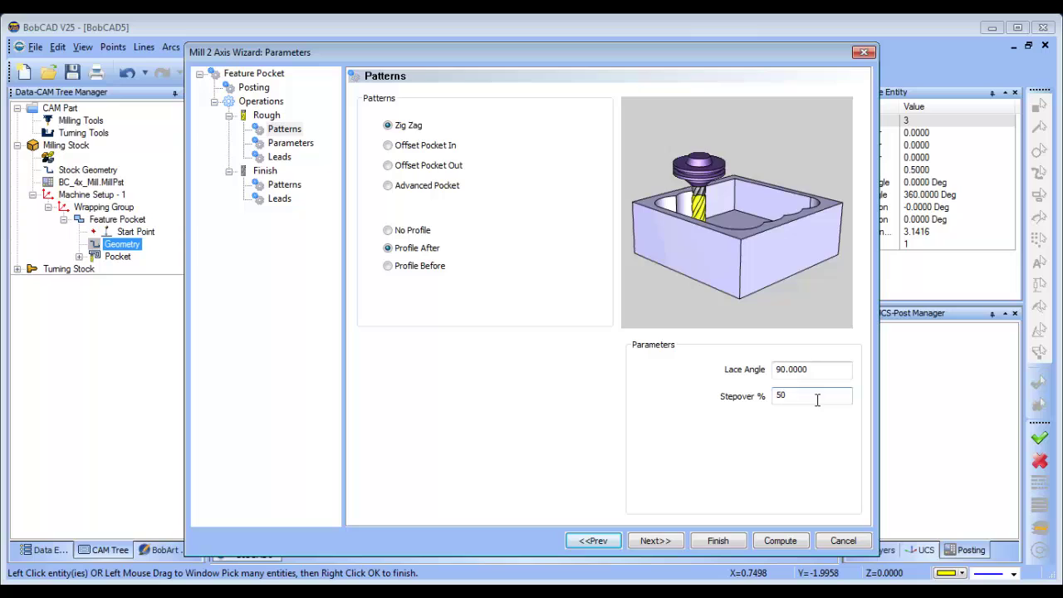
drag(817, 399, 713, 402)
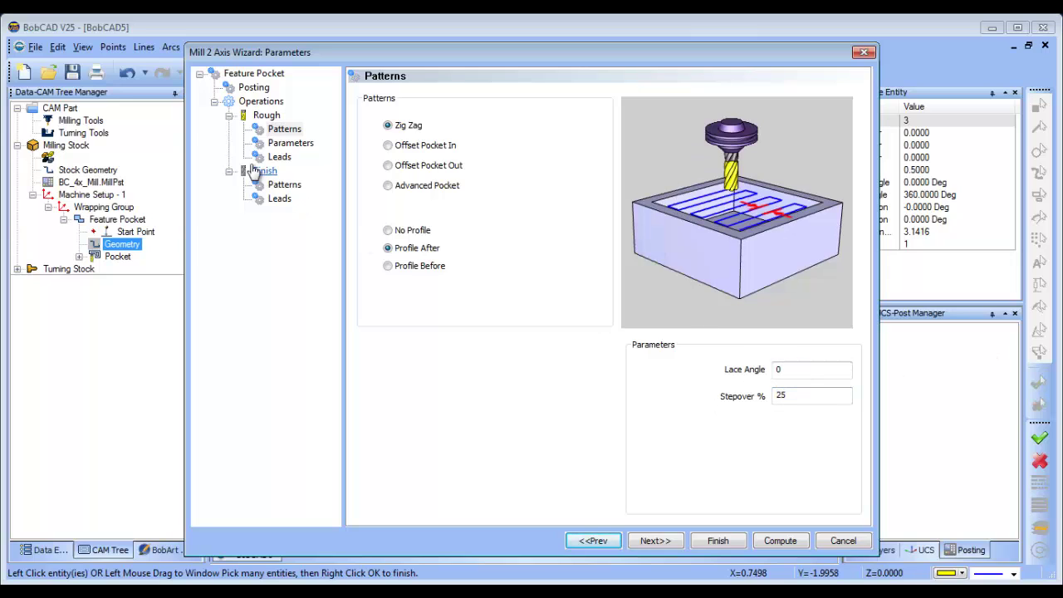
click(290, 143)
drag(825, 359, 675, 381)
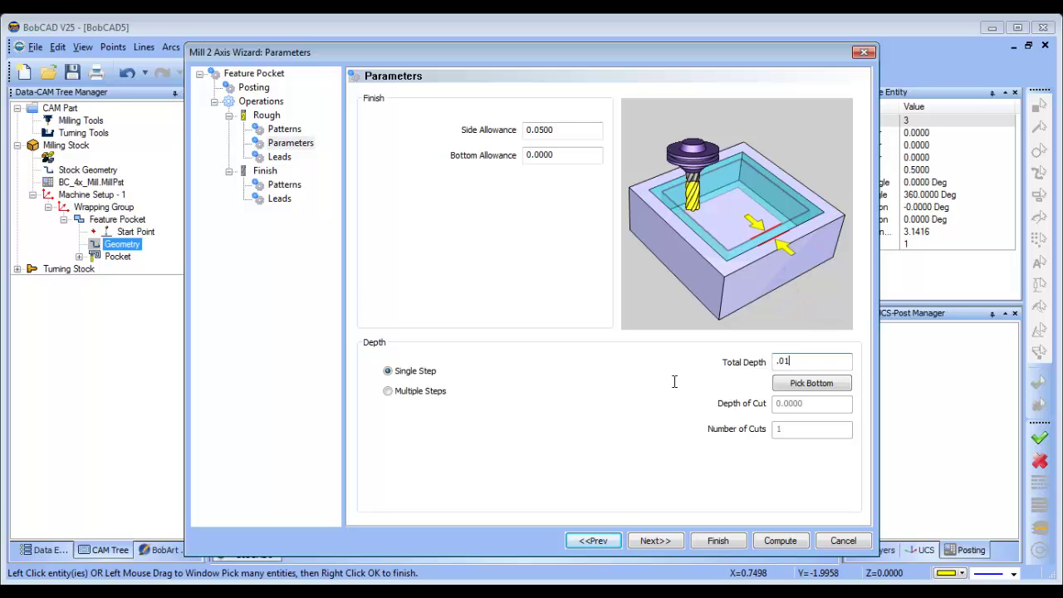
drag(573, 131, 362, 123)
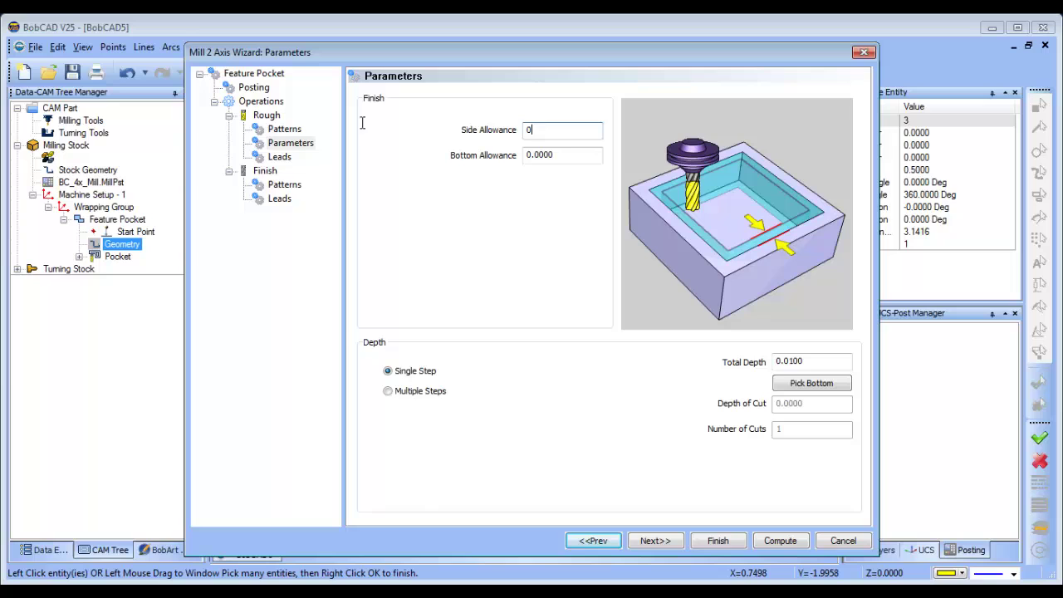
text(0)
click(279, 156)
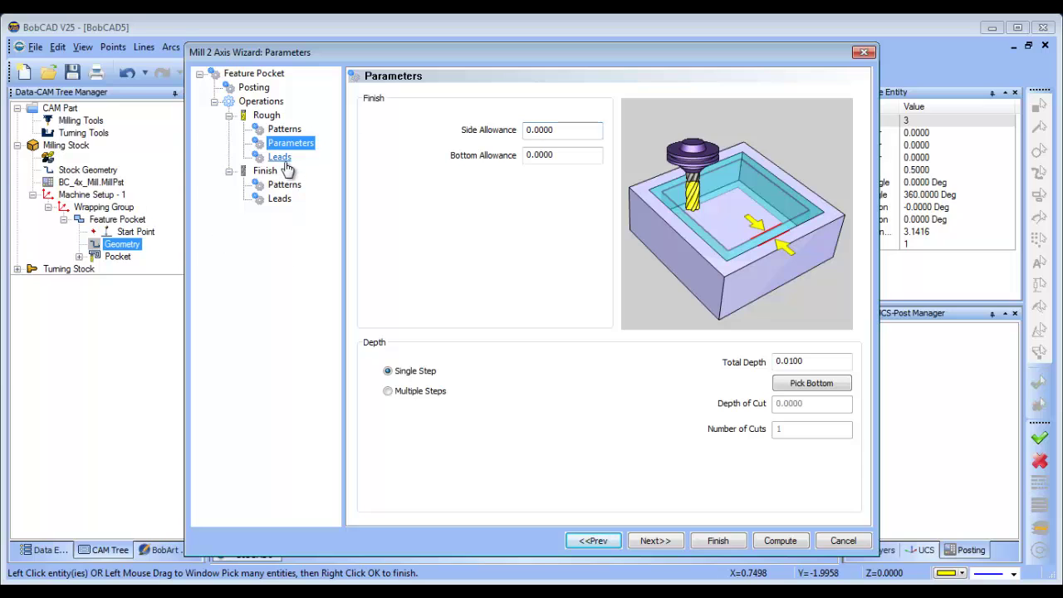
click(267, 172)
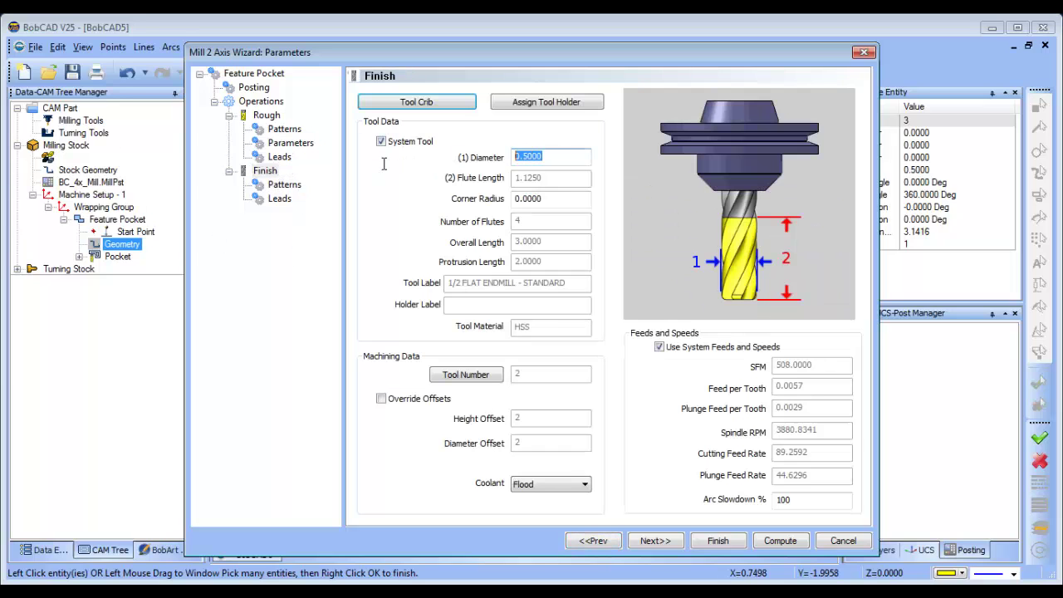
click(781, 540)
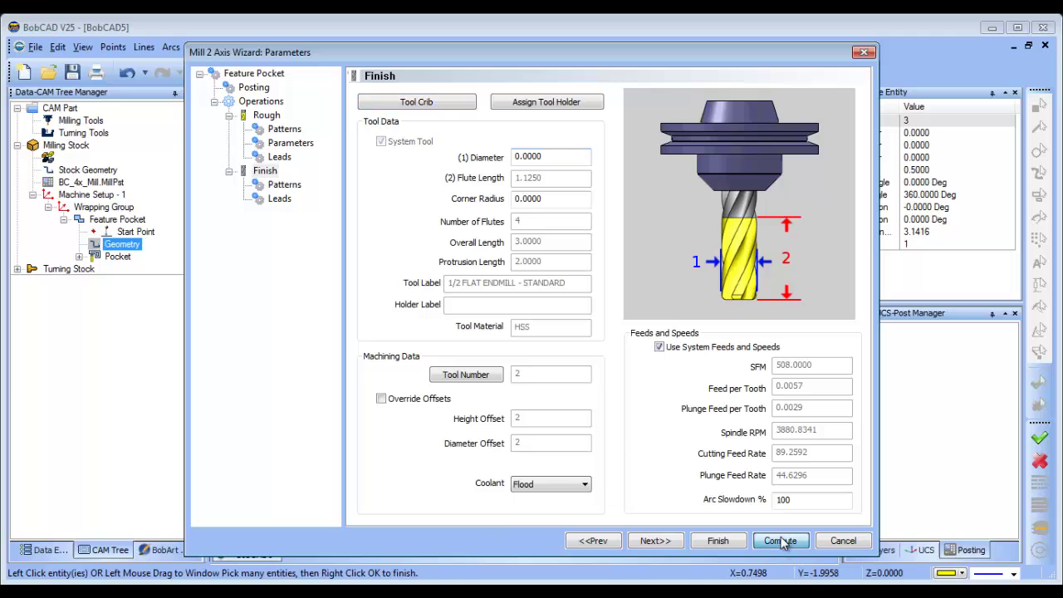
Inspect the pocket toolpath on the cylinder, select Feature Pocket, and bring up the Modules list
middle_drag(644, 401, 576, 311)
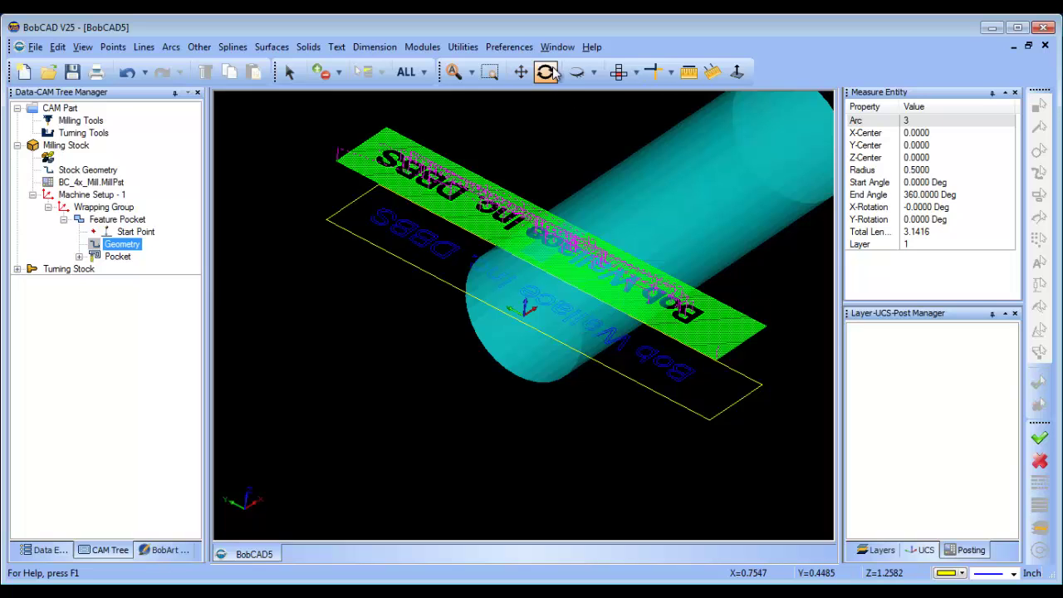
click(521, 72)
drag(651, 298, 589, 344)
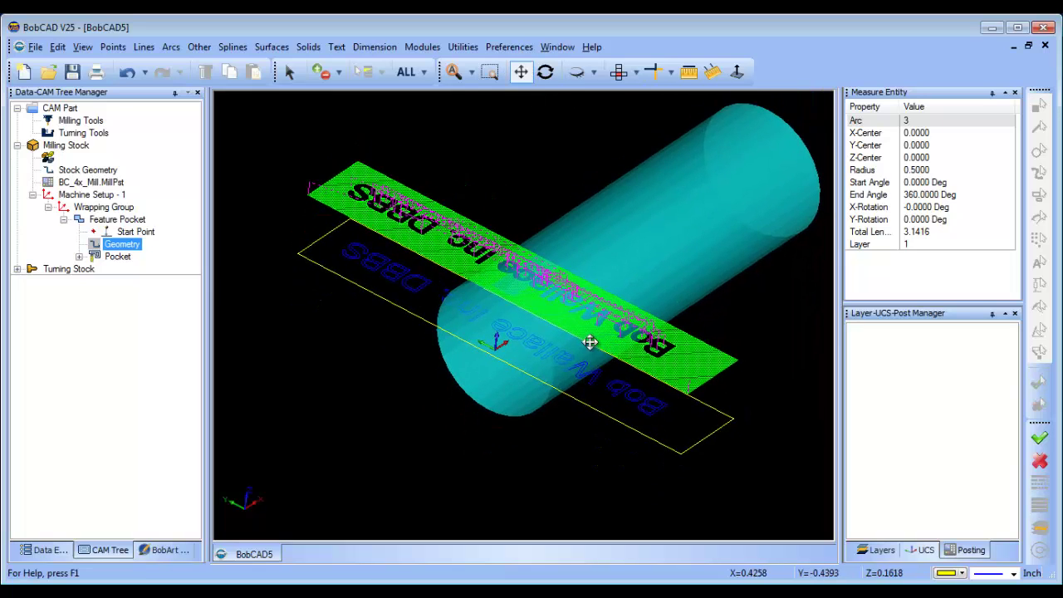
click(105, 208)
key(Down)
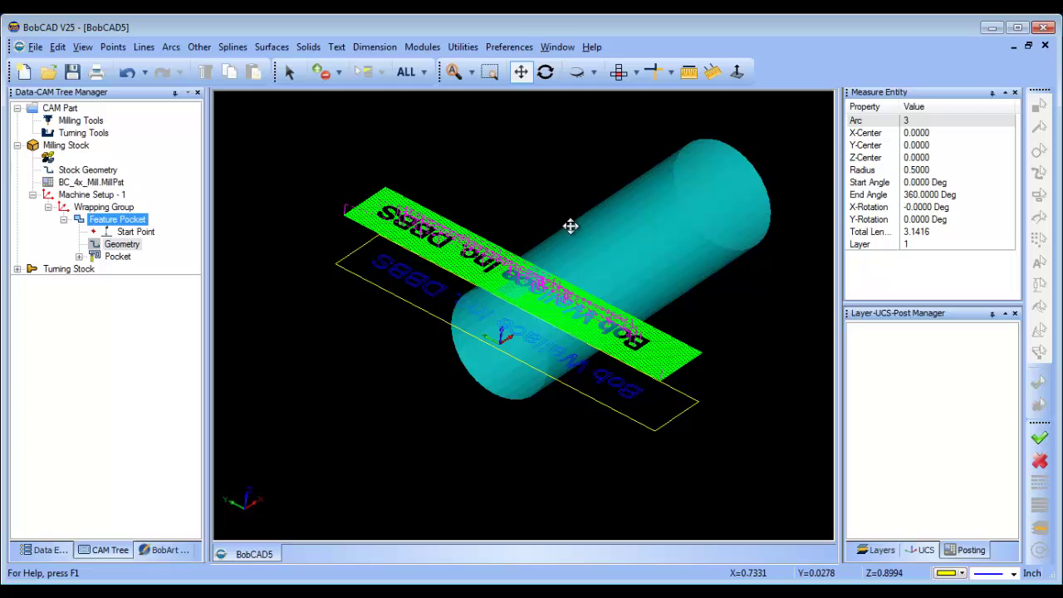
mouse_move(569, 225)
mouse_down()
mouse_move(590, 302)
mouse_move(565, 207)
mouse_up()
click(544, 73)
drag(551, 347, 548, 320)
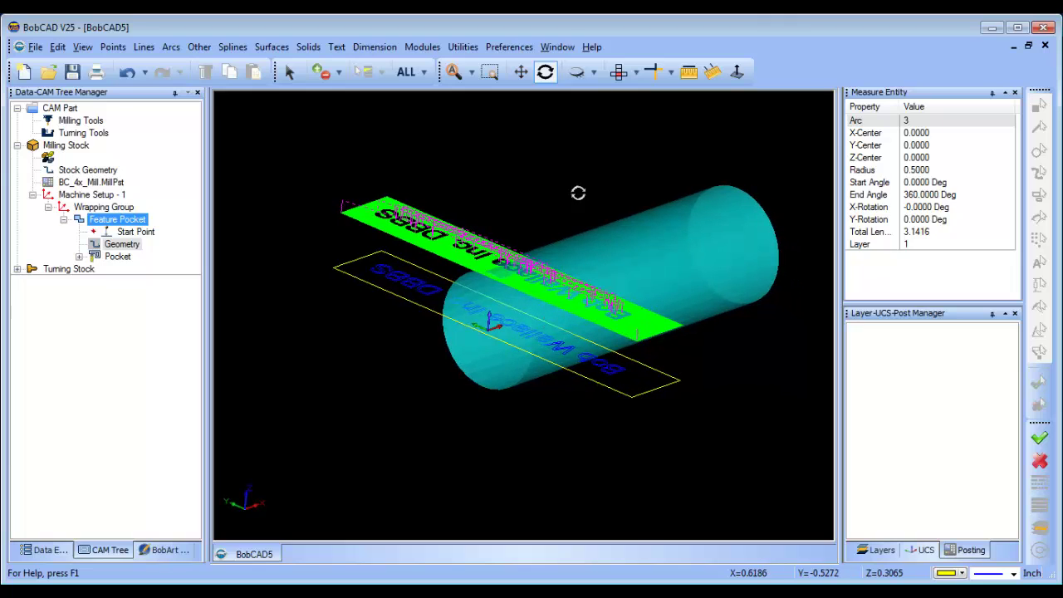
click(422, 46)
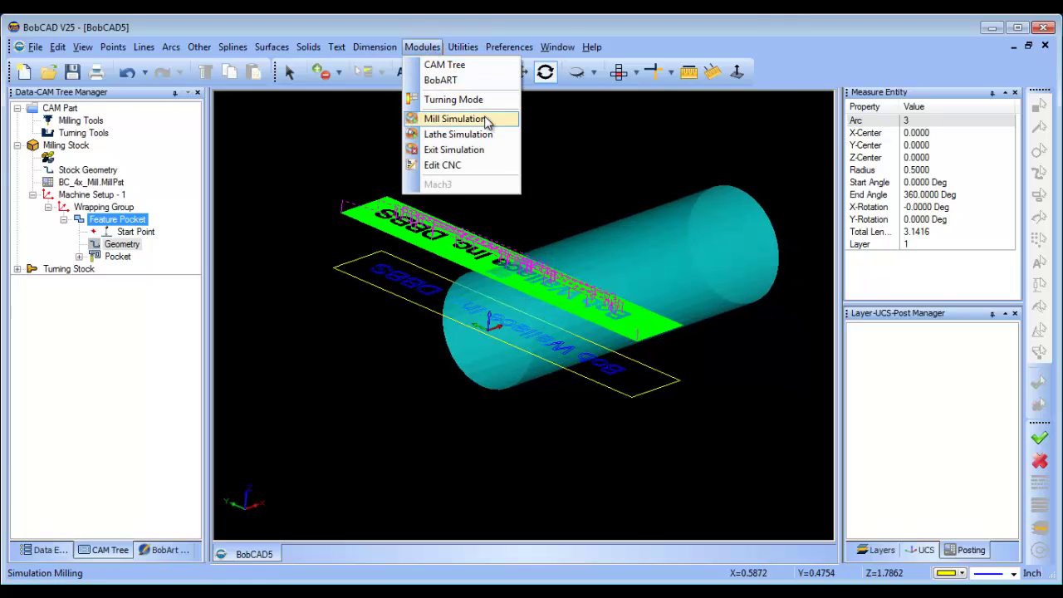
Run Mill Simulation showing only tool and solid-shaded stock, toolpath hidden, at slower speed
click(488, 122)
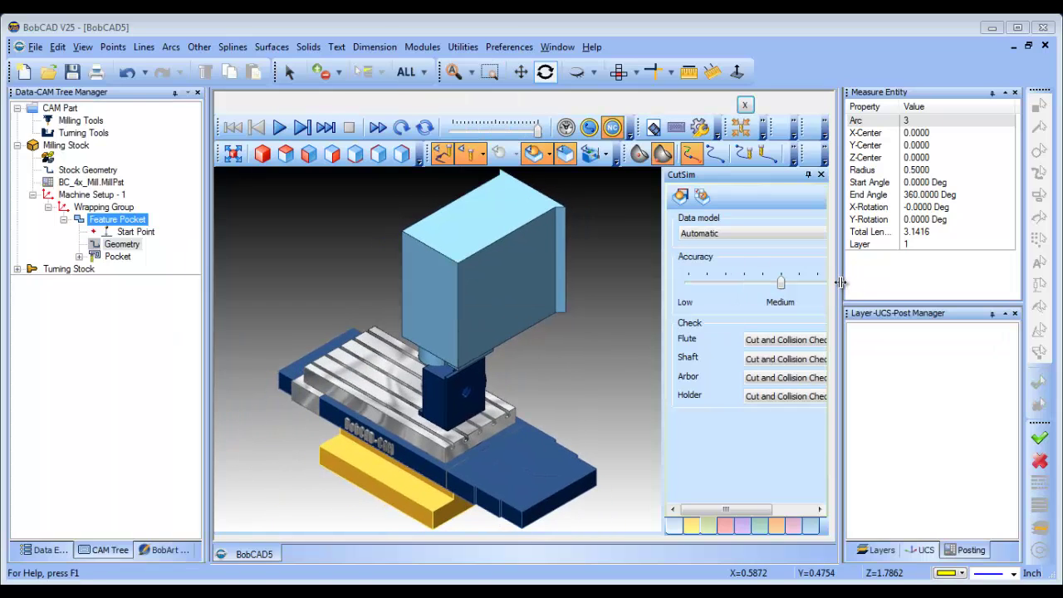
drag(840, 282, 955, 283)
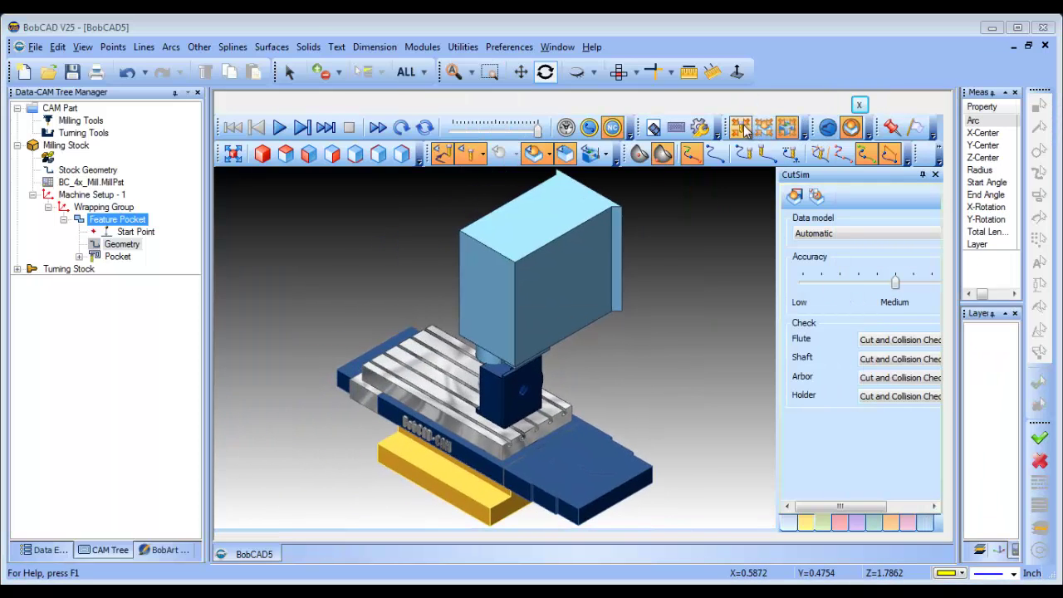
click(742, 131)
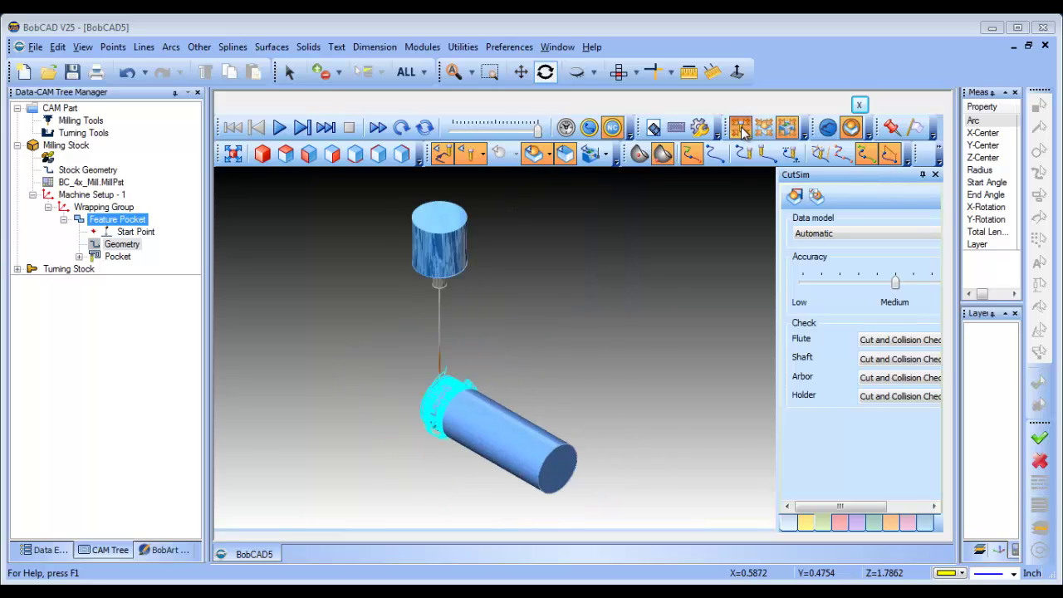
click(443, 155)
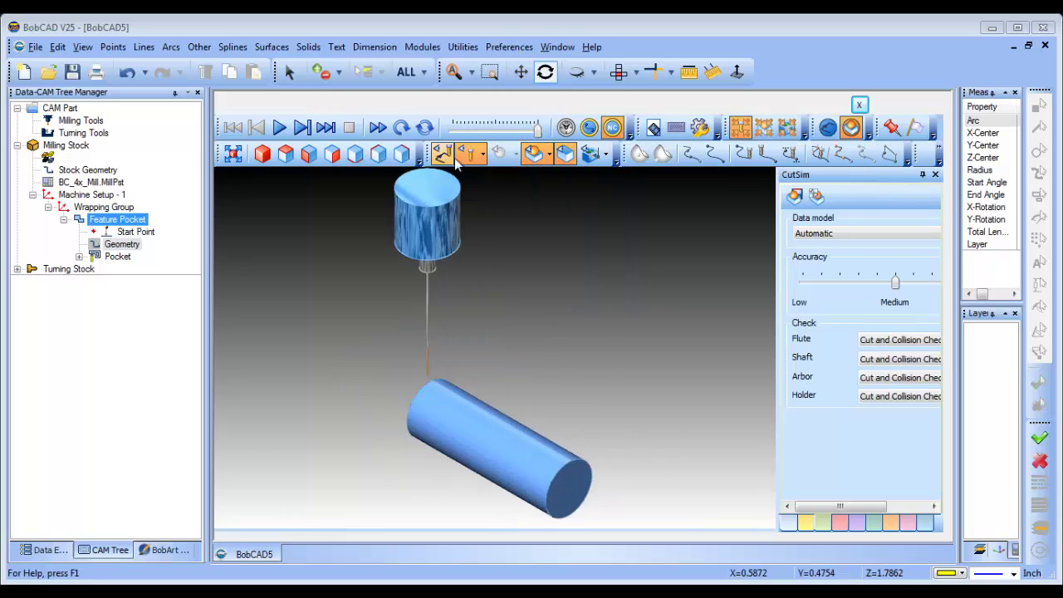
click(535, 156)
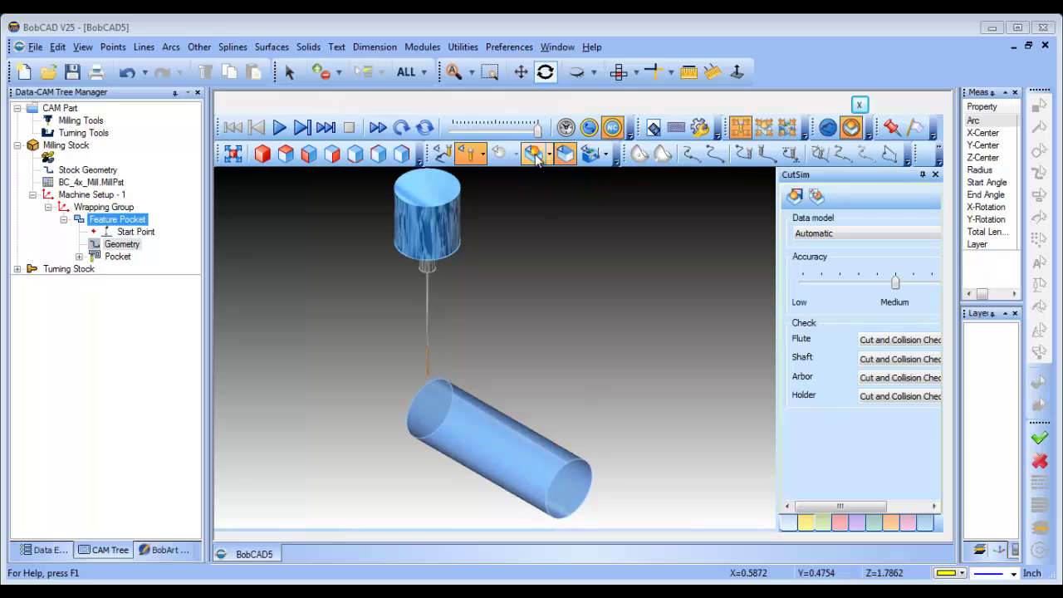
click(535, 156)
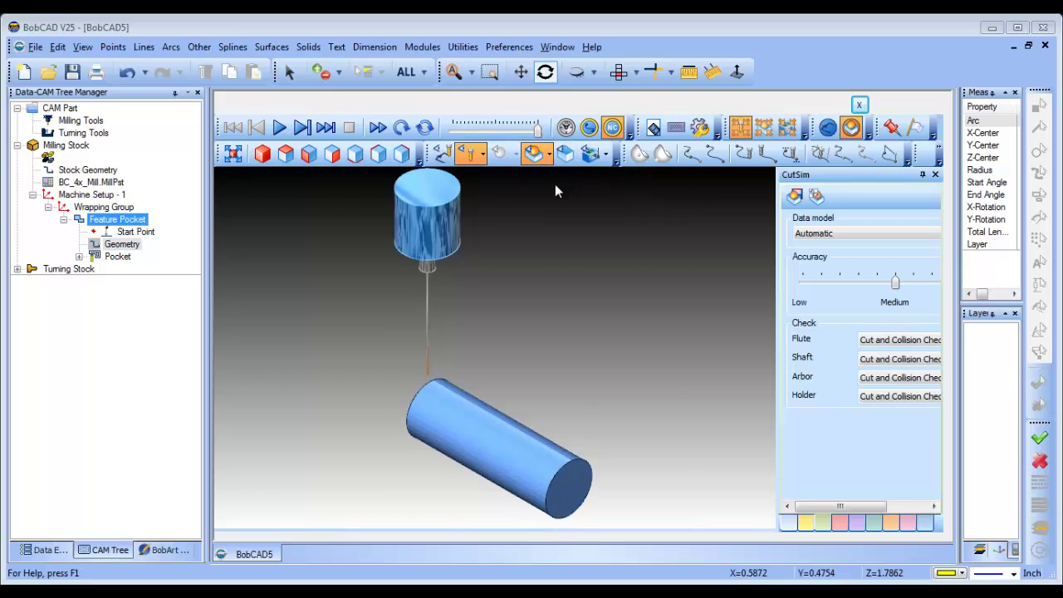
click(493, 132)
scroll(437, 399, up, 5)
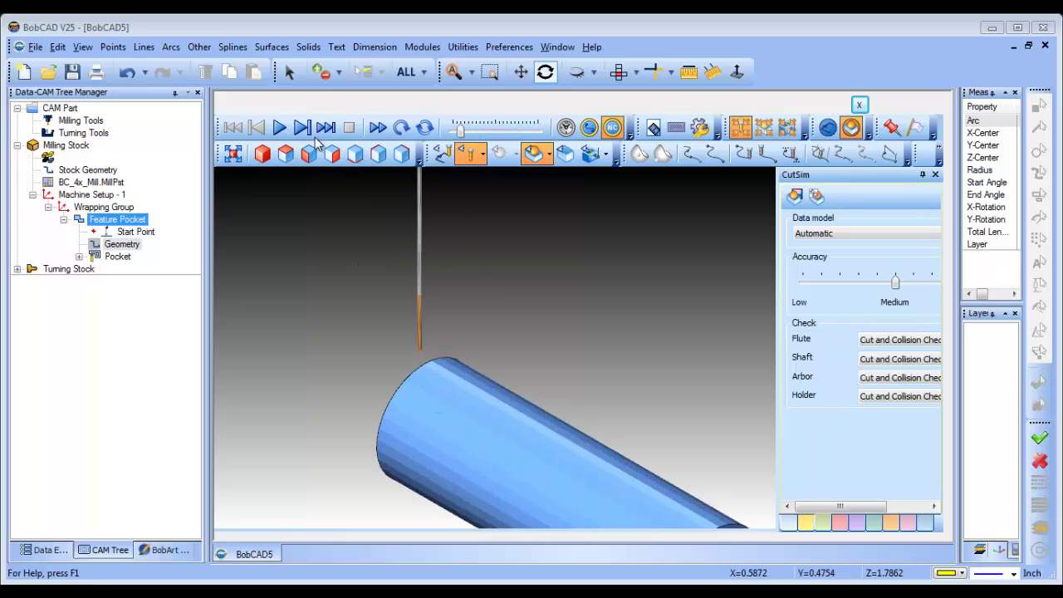
Play the CutSim simulation and raise its speed until the lettering is fully cut
click(279, 127)
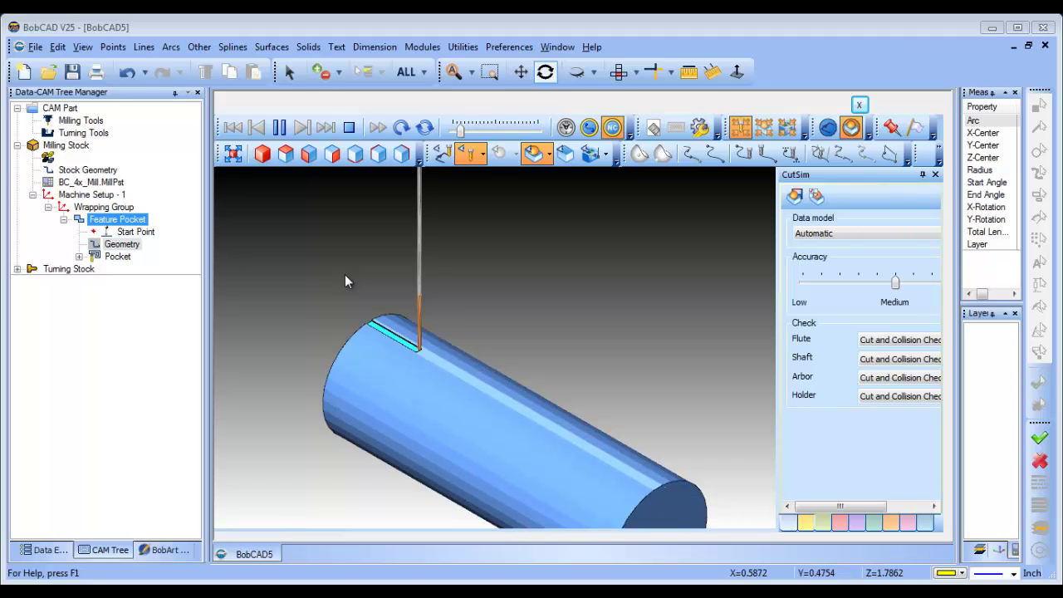
drag(459, 129, 488, 133)
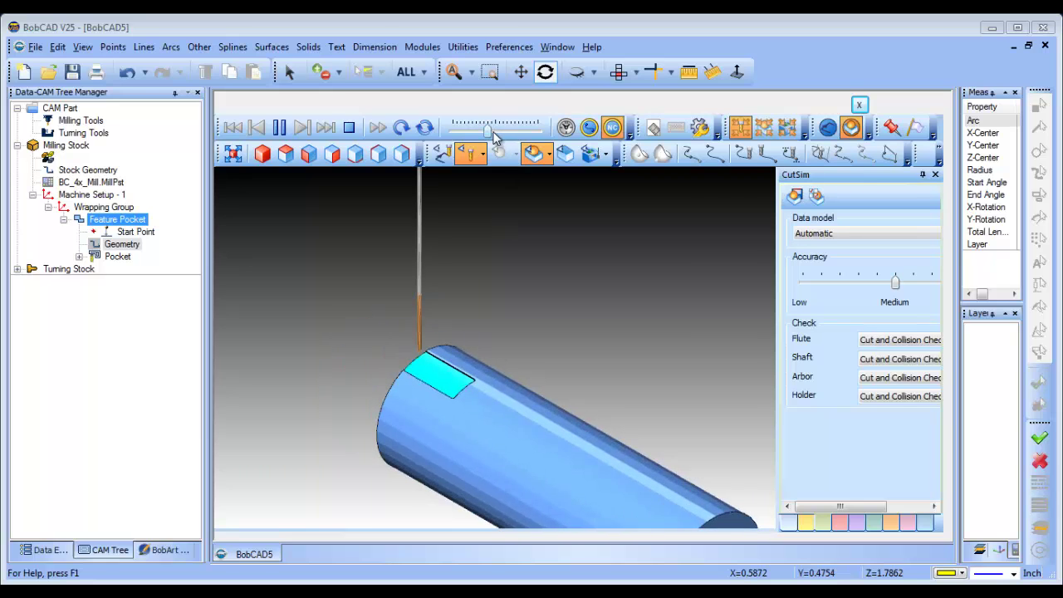
drag(497, 135, 508, 131)
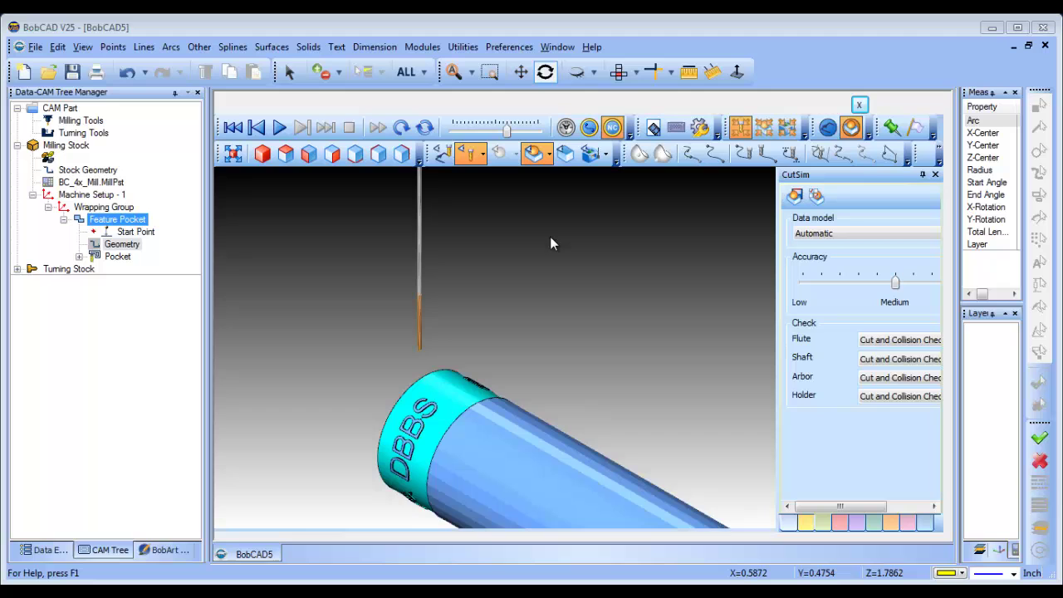
drag(489, 353, 511, 253)
scroll(511, 253, up, 5)
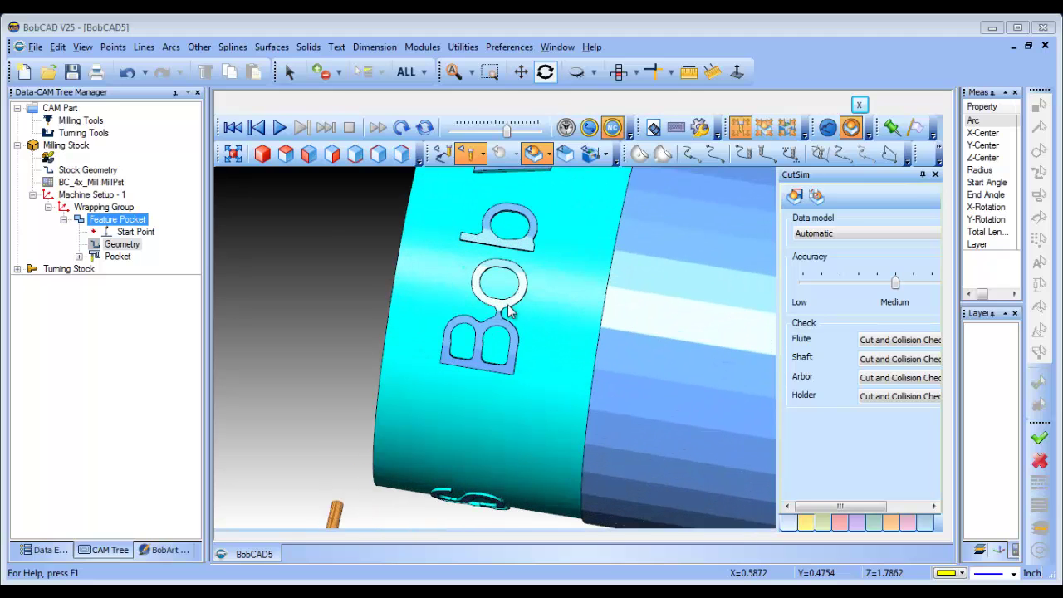
scroll(529, 337, down, 5)
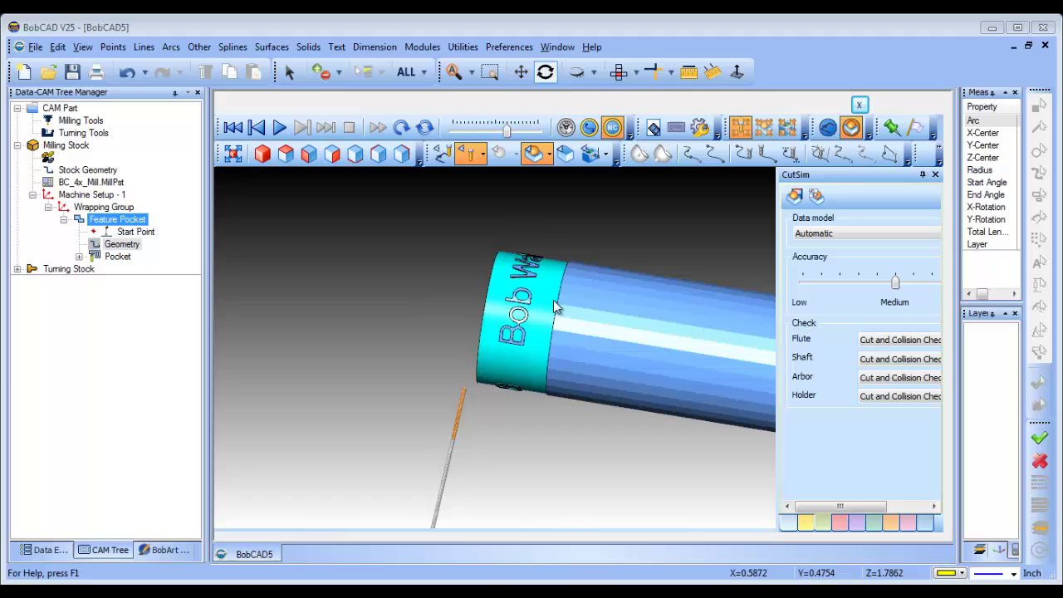
drag(530, 337, 562, 320)
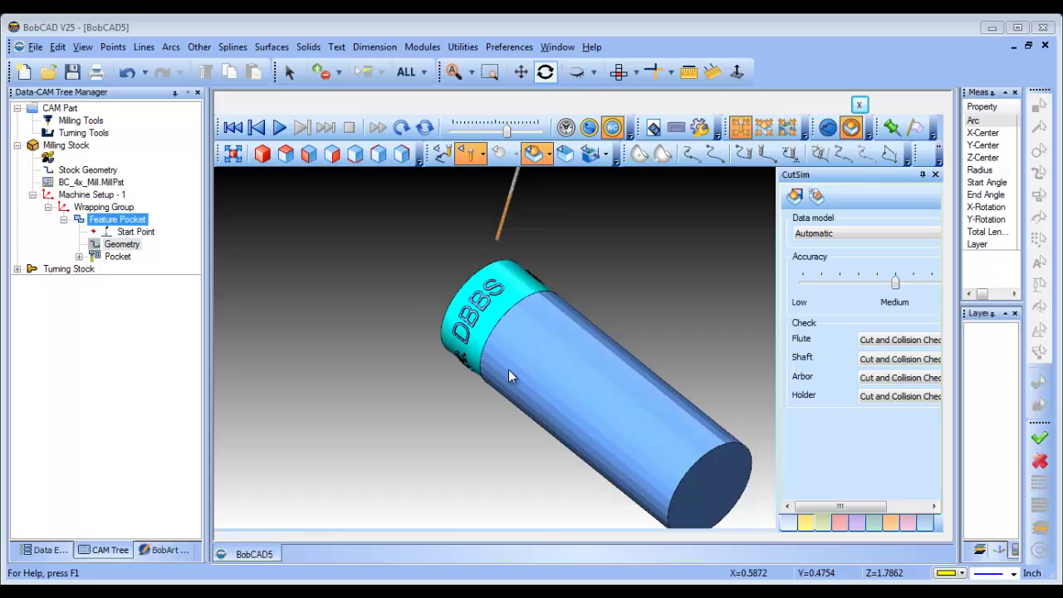
drag(508, 370, 468, 389)
scroll(514, 332, up, 2)
scroll(514, 332, down, 4)
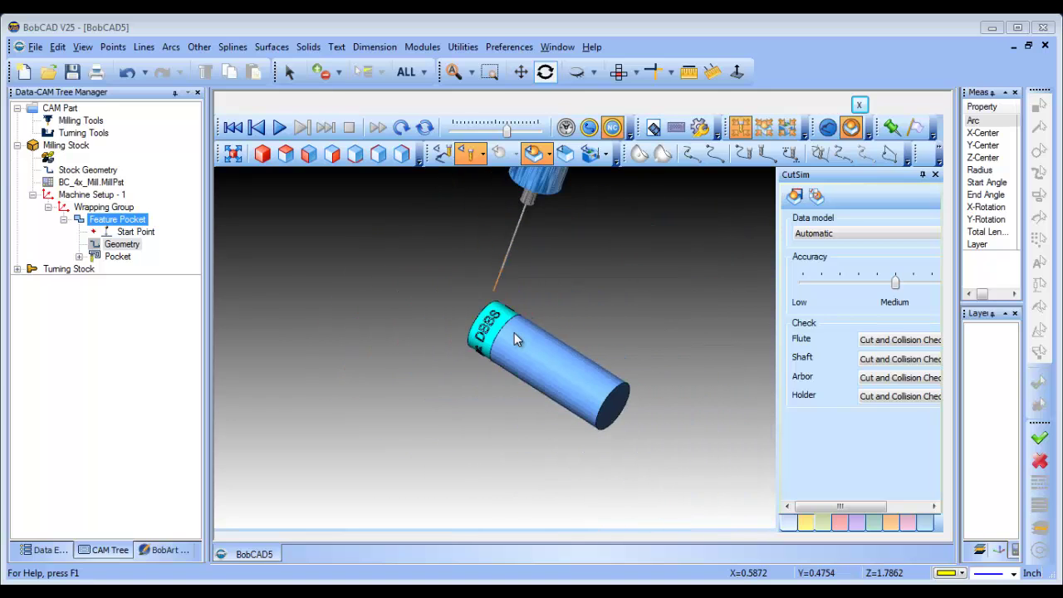
drag(514, 332, 475, 416)
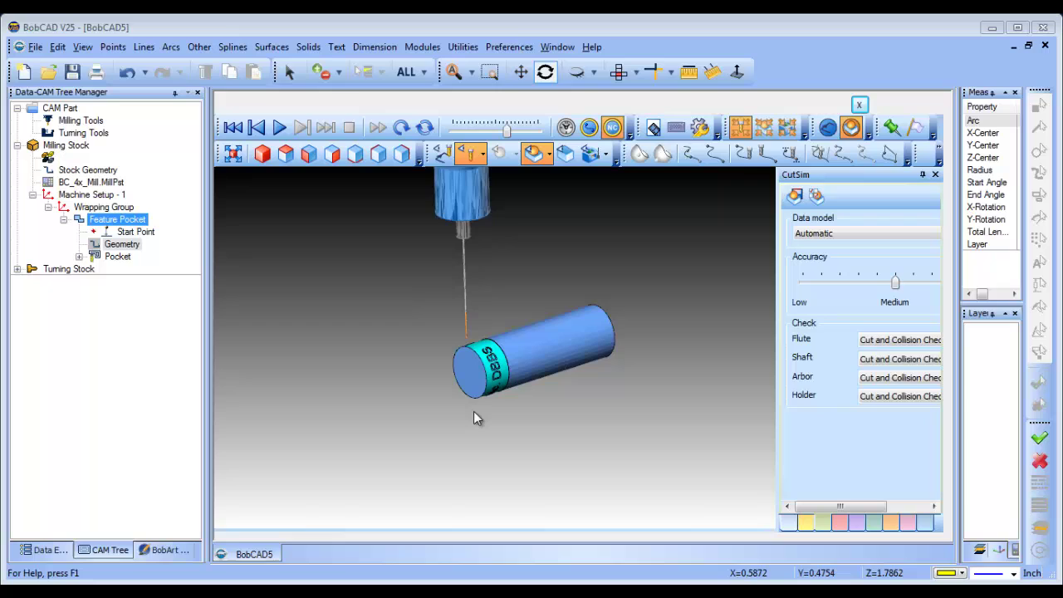